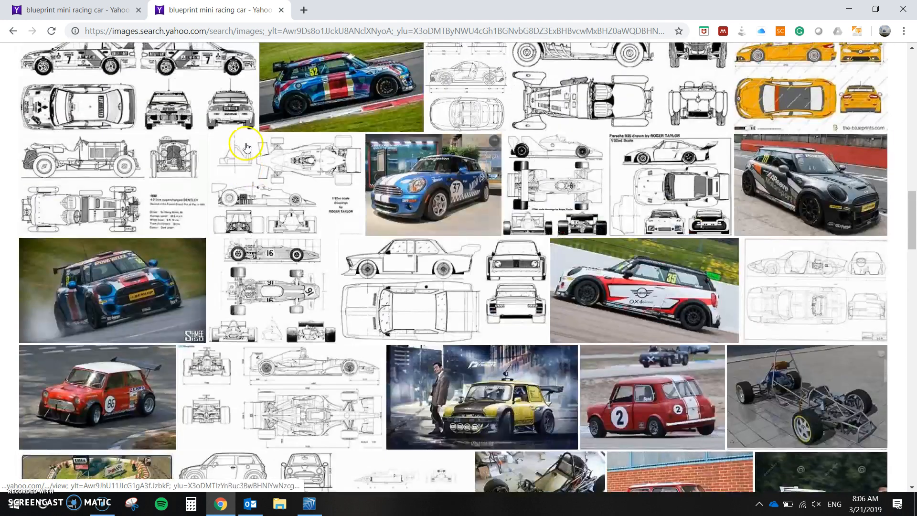
Find the A1 GP Formula car blueprint with side and top views in the image results and open its enlarged preview.
scroll(463, 230, down, 4)
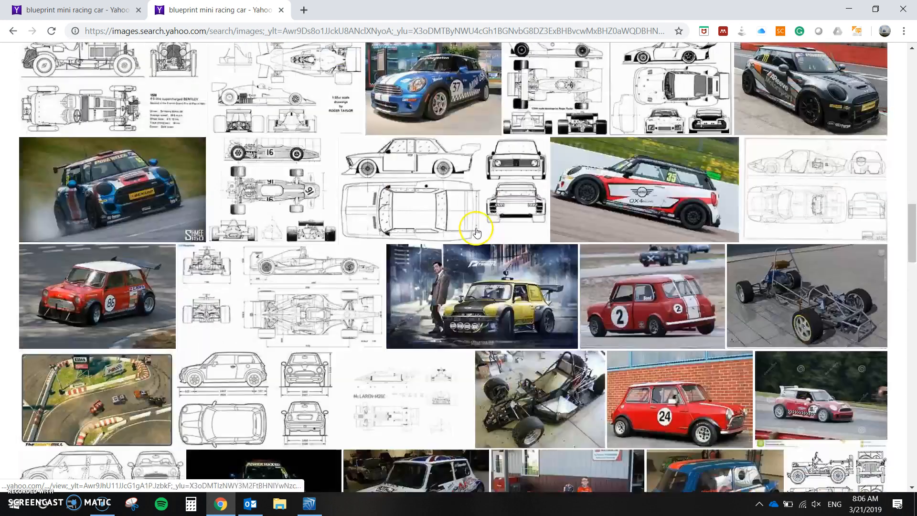
click(315, 238)
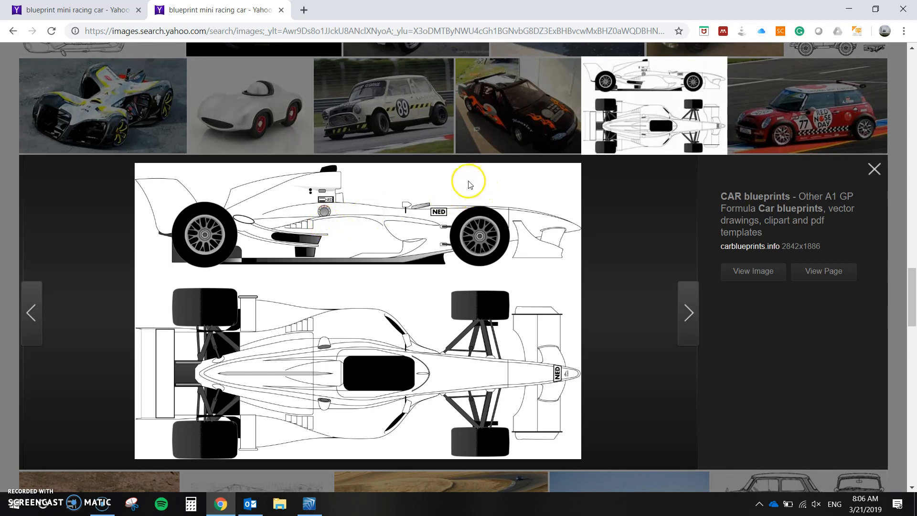
scroll(470, 194, down, 1)
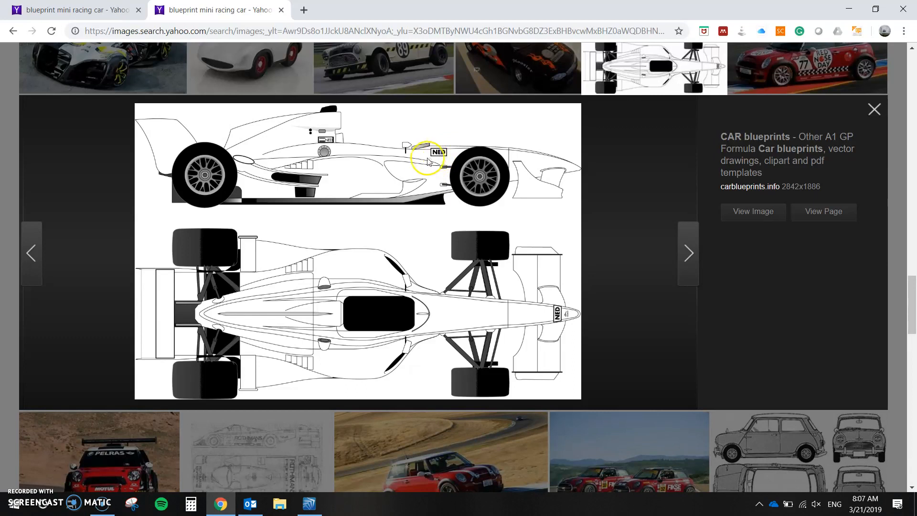
Switch to SpaceClaim and sketch a rectangle defined from its center at the origin, 145 mm long and 95 mm wide.
click(319, 505)
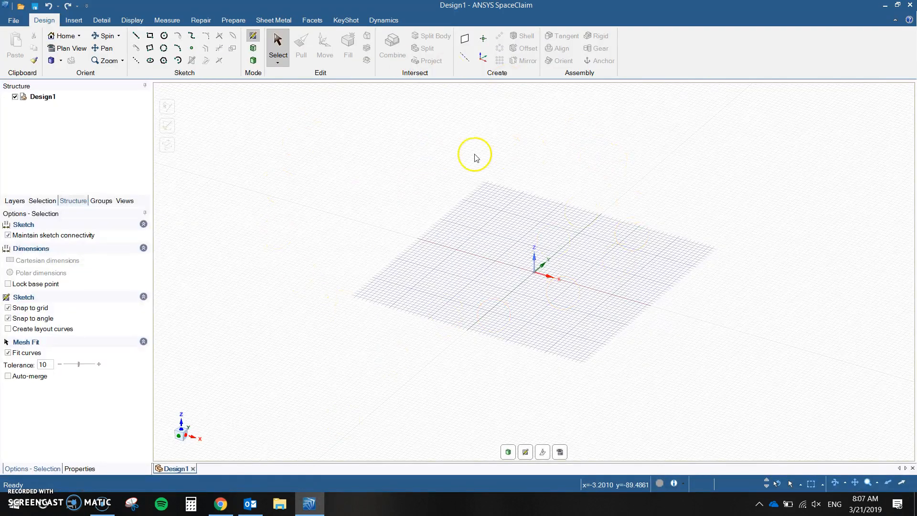
click(150, 36)
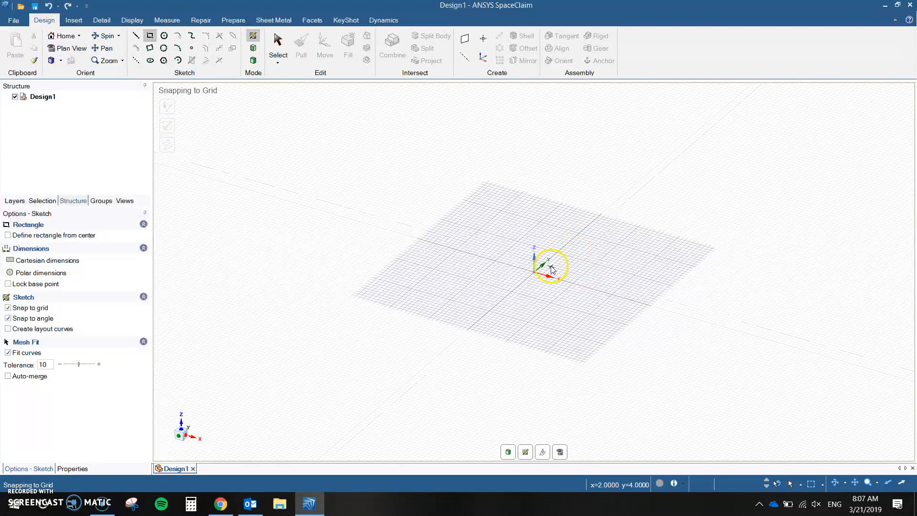
click(8, 236)
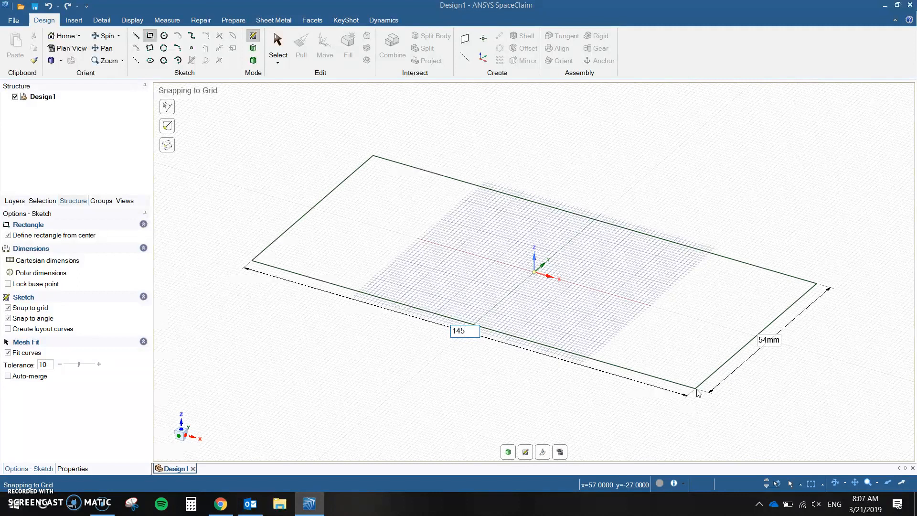
key(Tab)
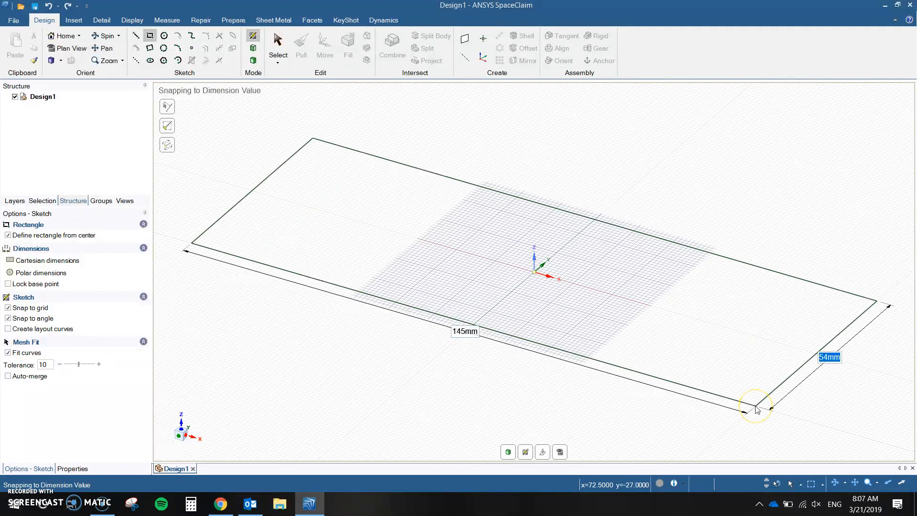
text(95)
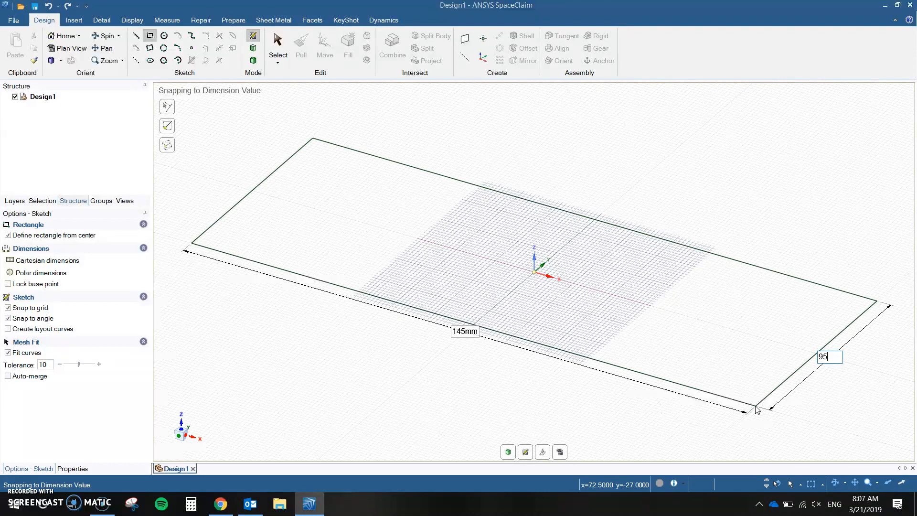
key(Return)
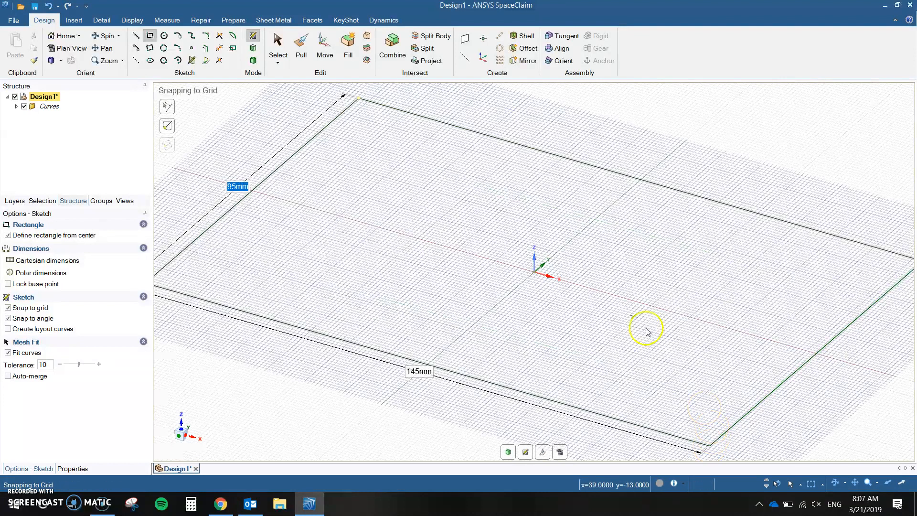
Pull the rectangular face upward 70 mm to form a solid block.
click(304, 56)
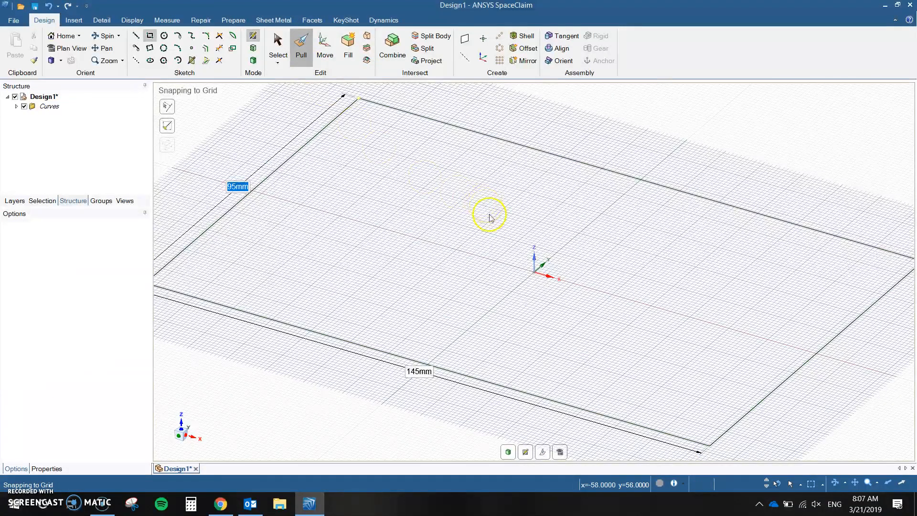
click(518, 276)
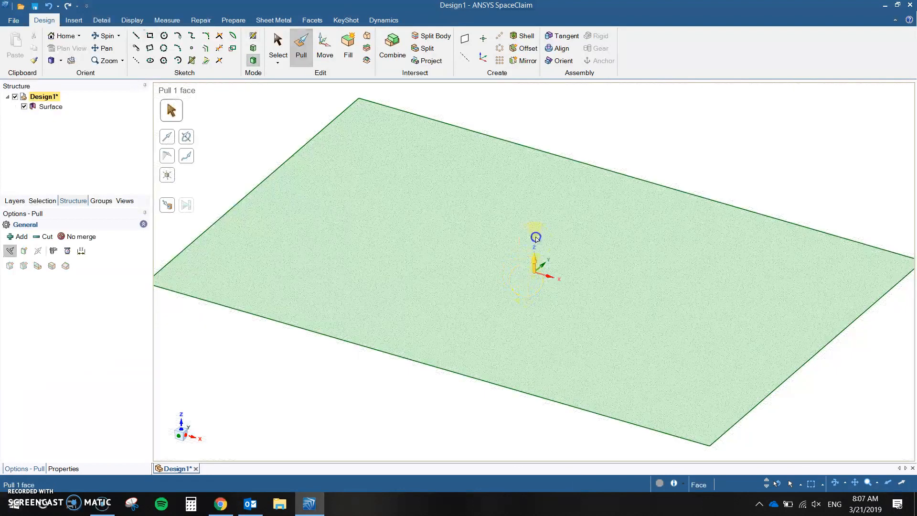
drag(530, 216, 517, 185)
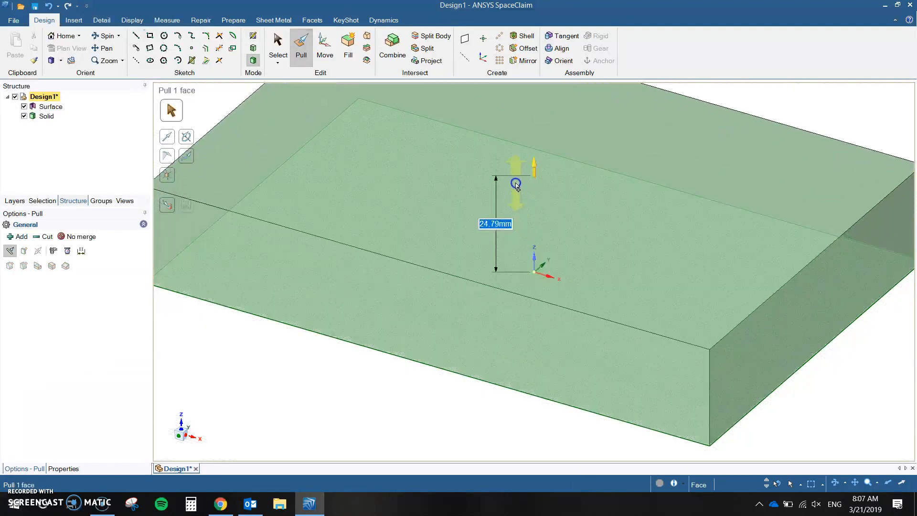
text(70)
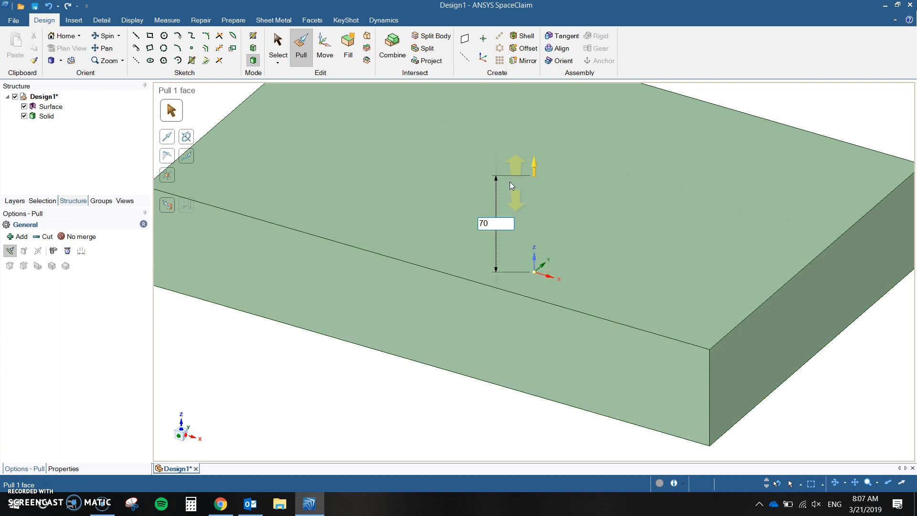
key(Return)
scroll(573, 166, down, 2)
scroll(573, 166, down, 2)
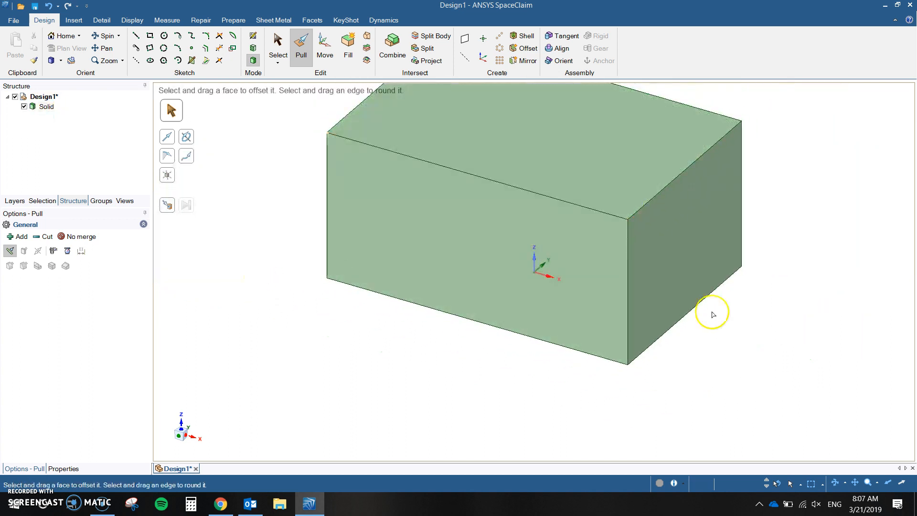
click(555, 213)
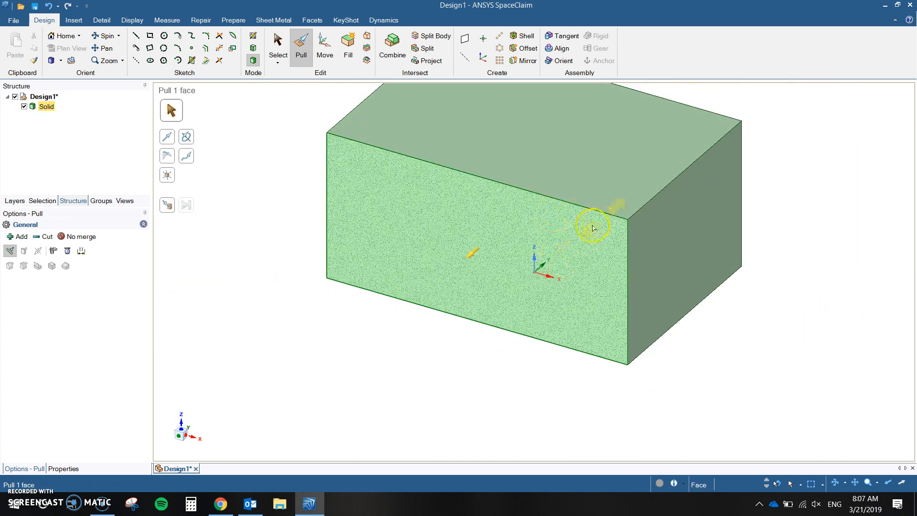
click(291, 146)
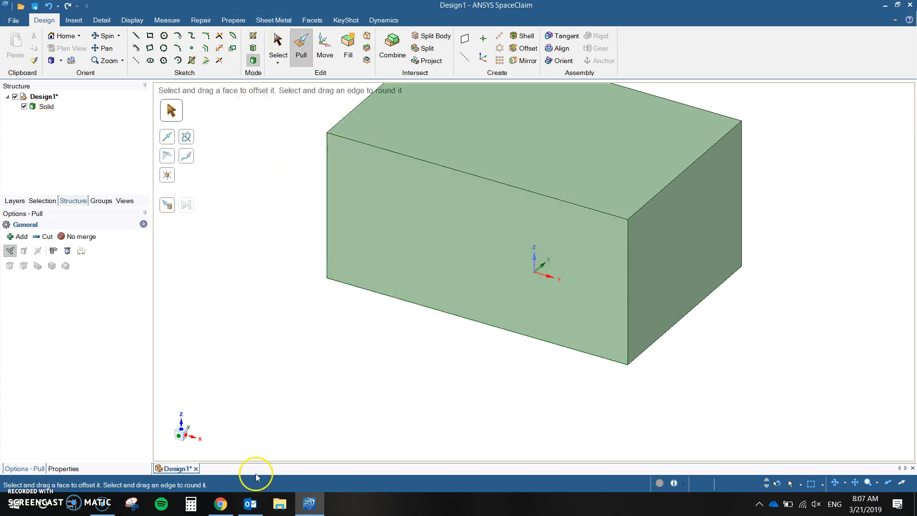
Switch to the browser and copy the A1 GP Formula car blueprint image.
click(231, 507)
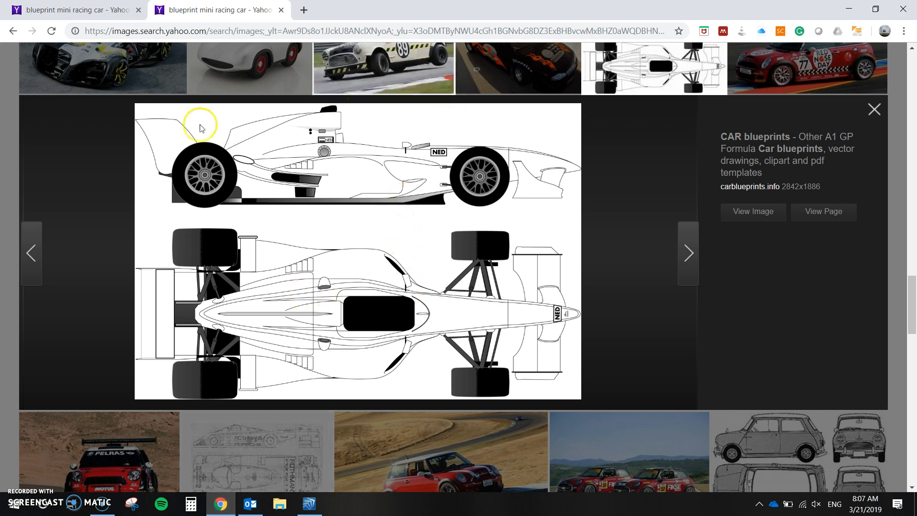
right_click(381, 228)
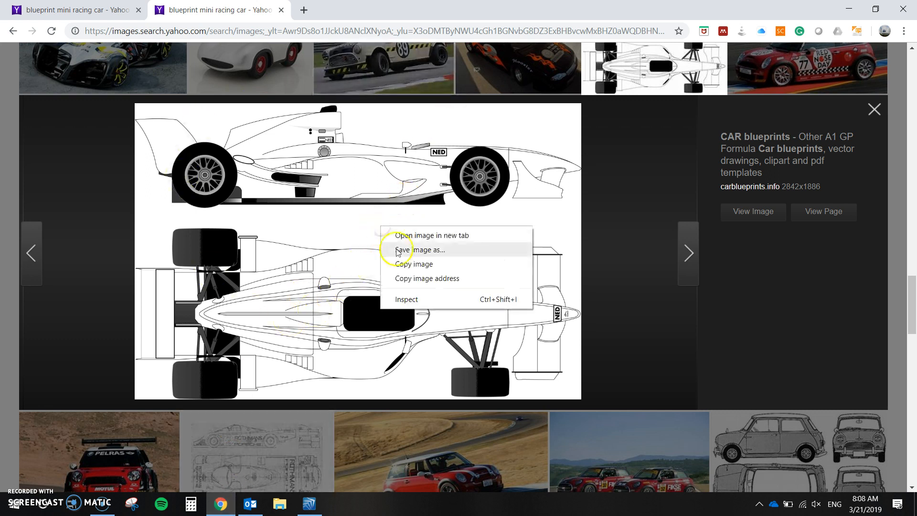
click(403, 265)
Return to SpaceClaim and paste the car blueprint image onto the middle of the block's top face.
click(310, 505)
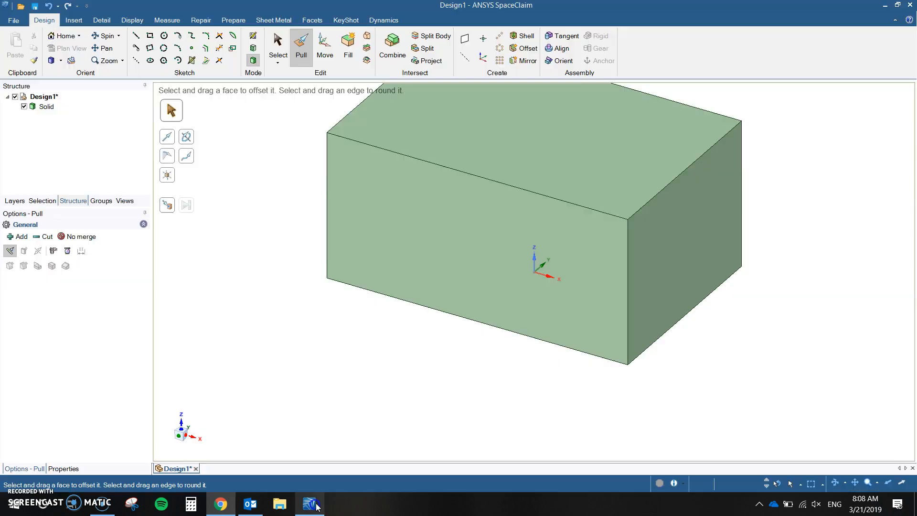
click(562, 160)
right_click(568, 139)
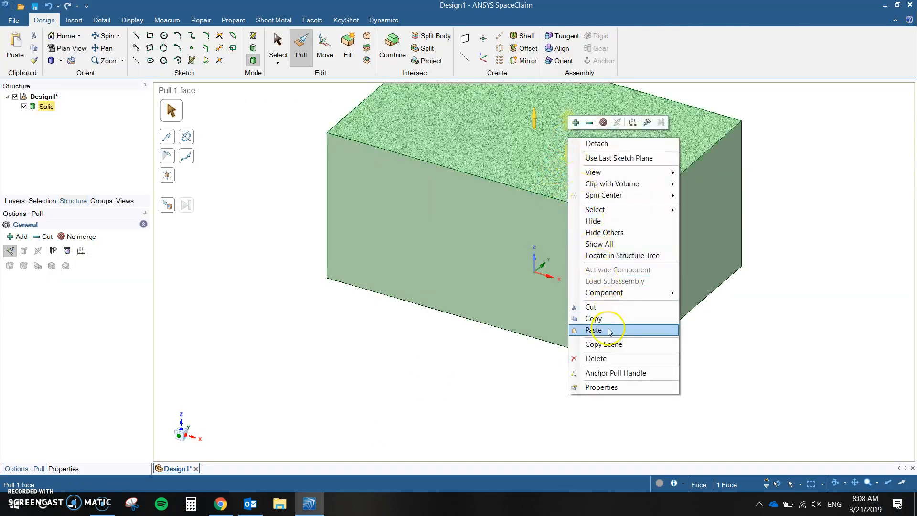
click(595, 330)
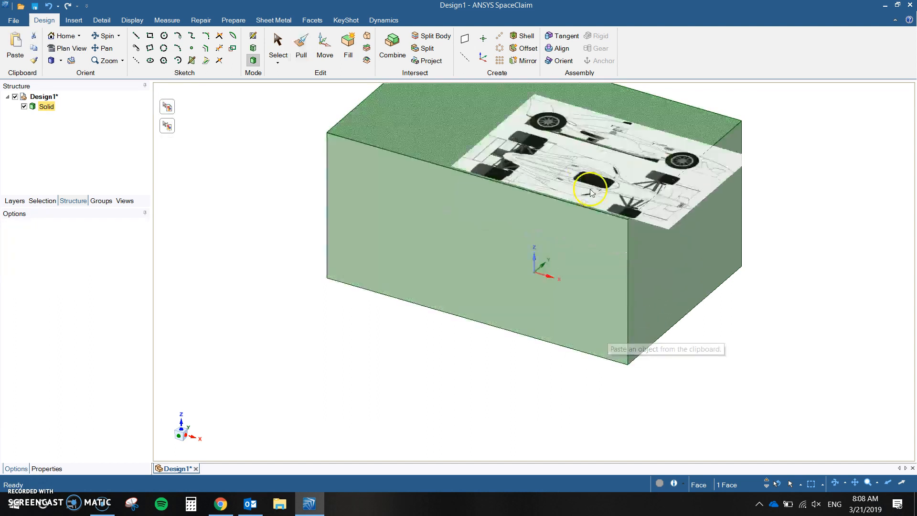
click(547, 132)
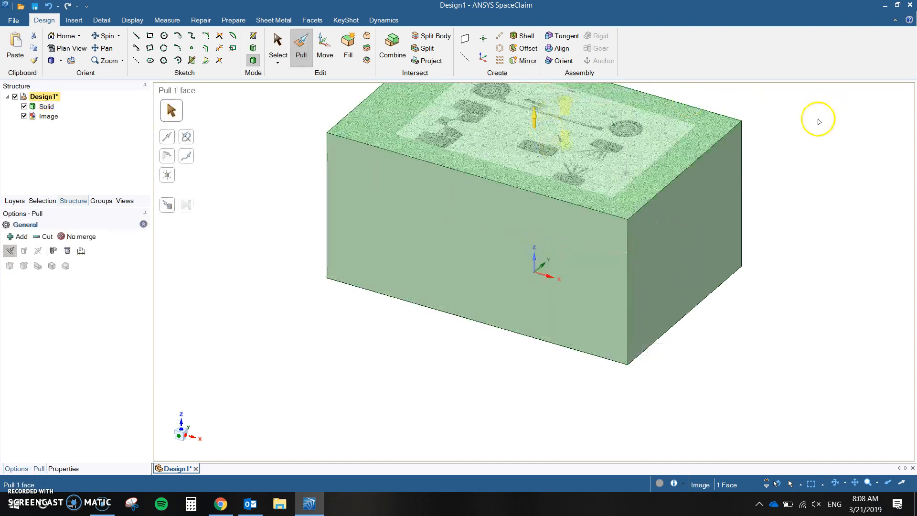
click(793, 198)
Inspect the pasted blueprint's side and top car views on the block's face from several angles.
middle_drag(273, 265, 248, 389)
middle_drag(813, 138, 755, 143)
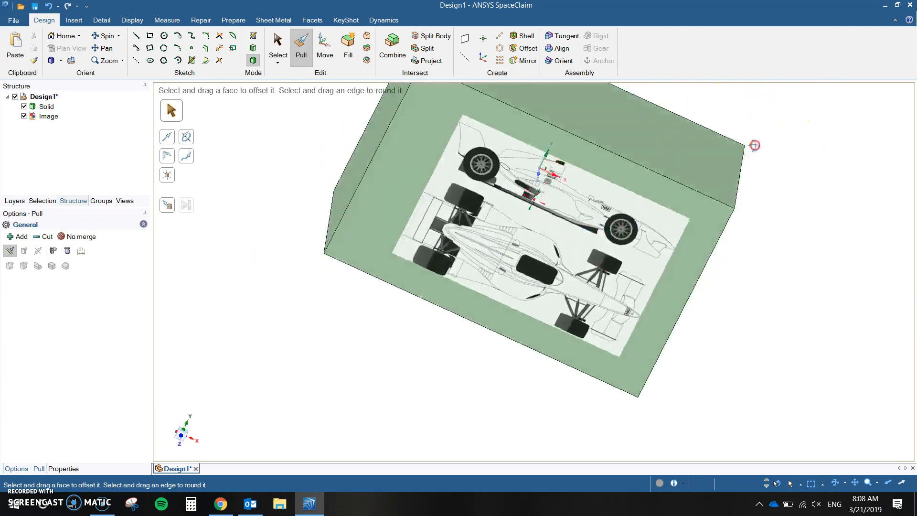
middle_drag(305, 117, 543, 201)
middle_drag(798, 333, 848, 235)
middle_drag(258, 160, 674, 221)
click(622, 209)
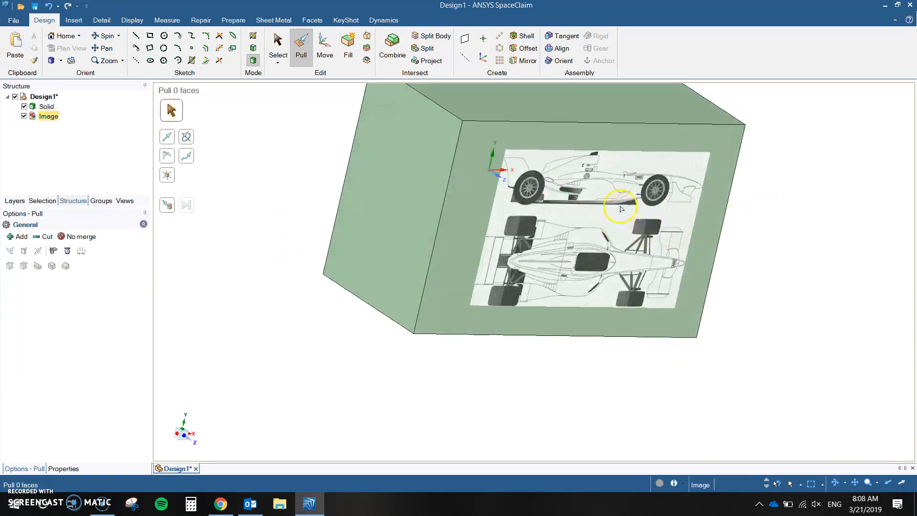
middle_drag(503, 183, 535, 233)
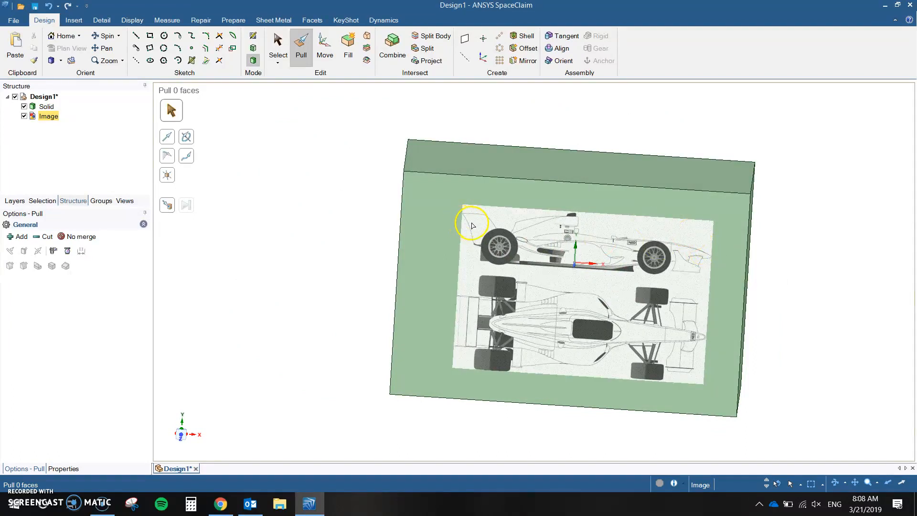
shift+middle_drag(520, 228, 551, 246)
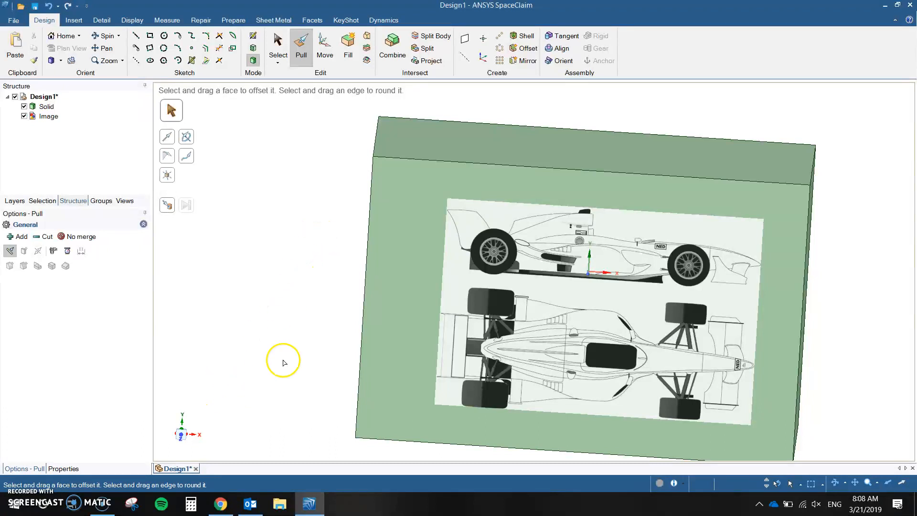
Rotate the view about the world axes and reset it to the home view to examine the blueprint's orientation on the block.
click(415, 337)
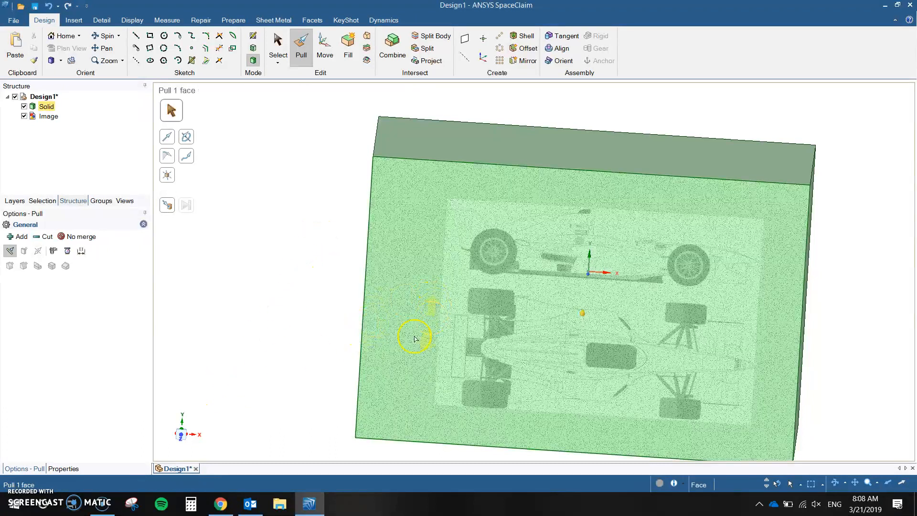
click(182, 440)
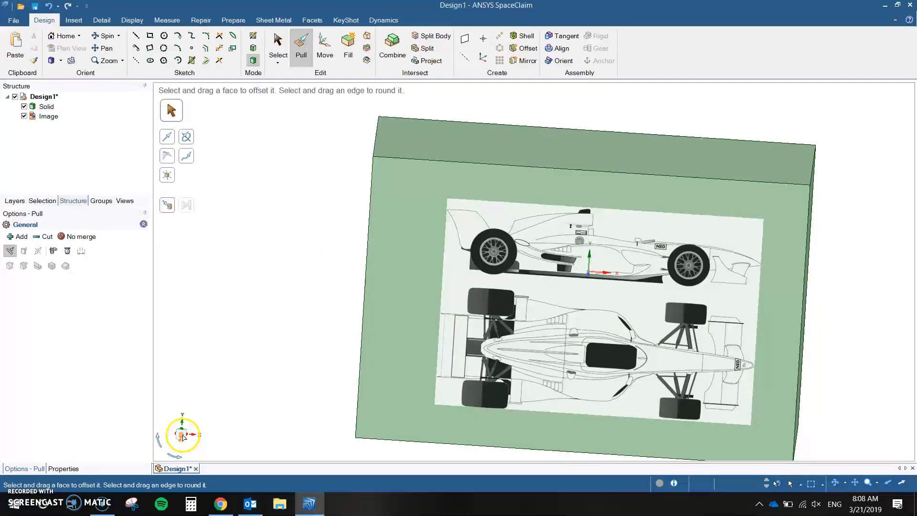
click(183, 437)
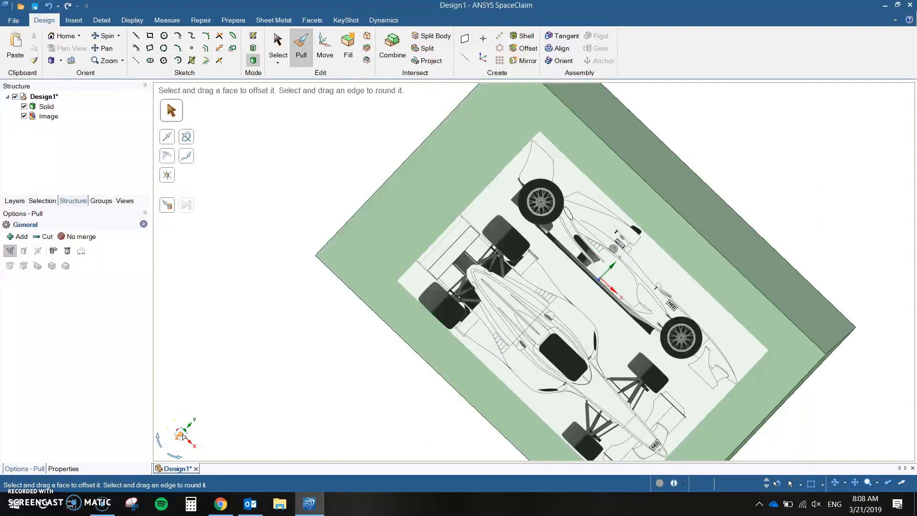
click(183, 436)
click(174, 457)
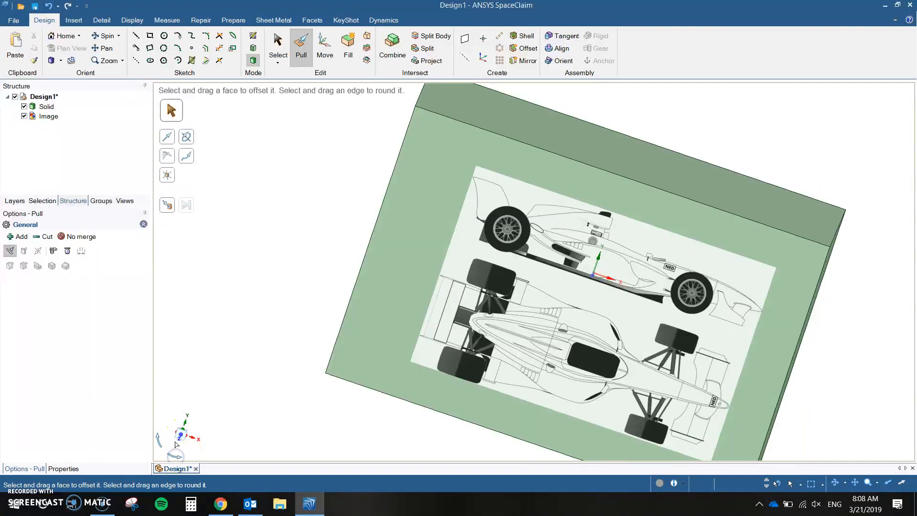
click(182, 437)
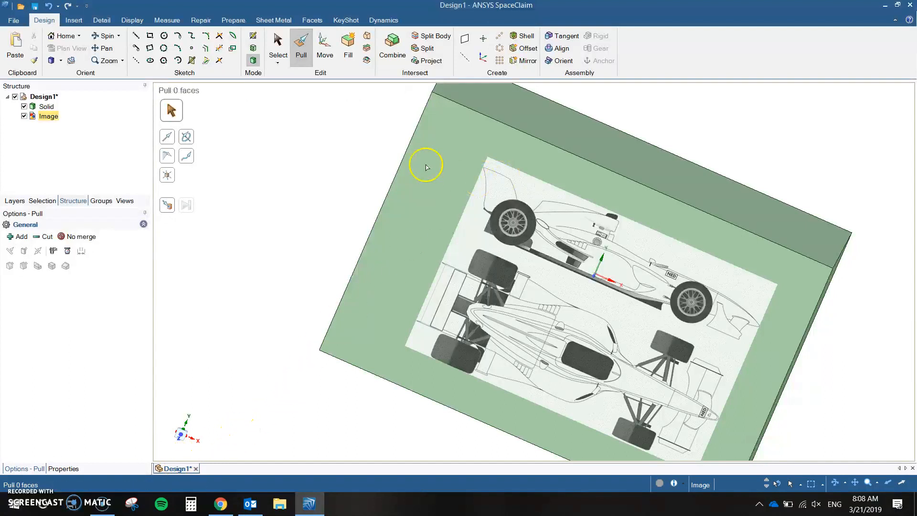
click(181, 438)
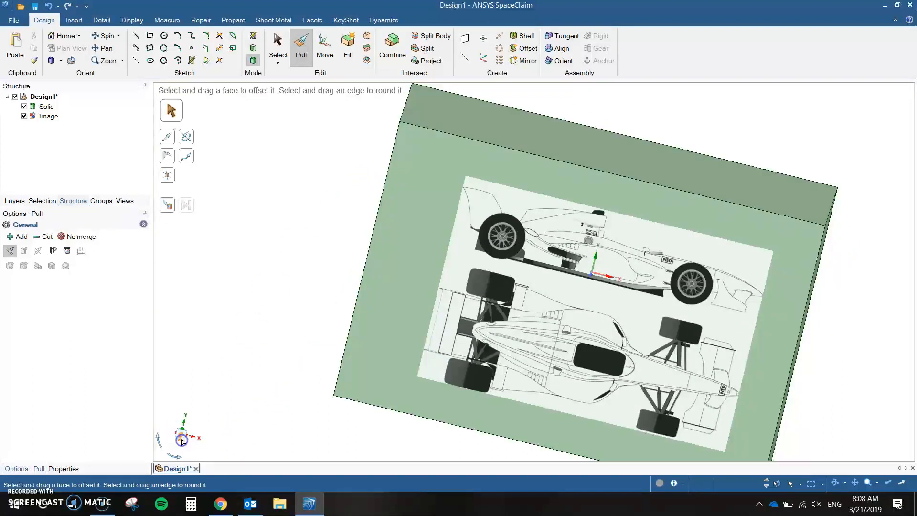
click(271, 273)
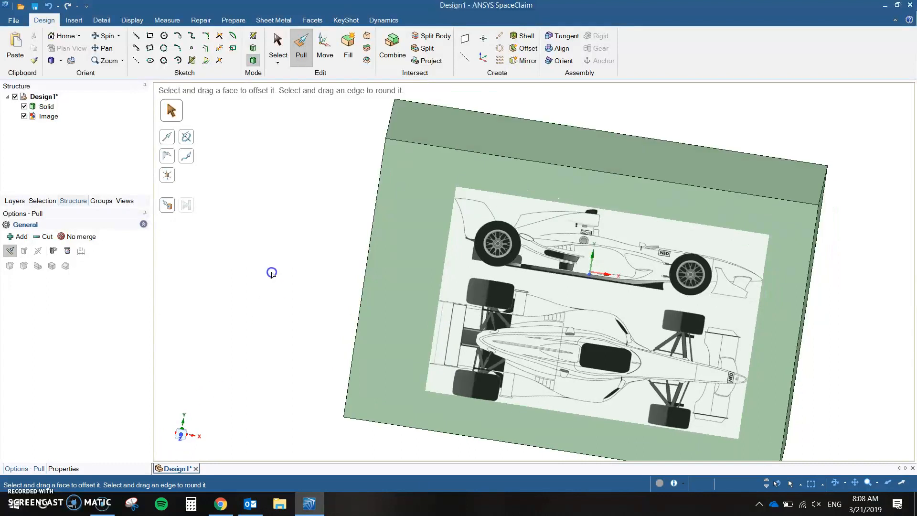
right_click(268, 278)
click(299, 209)
key(h)
mouse_move(446, 171)
middle_down()
mouse_move(496, 223)
mouse_move(352, 147)
middle_up()
click(242, 420)
click(179, 433)
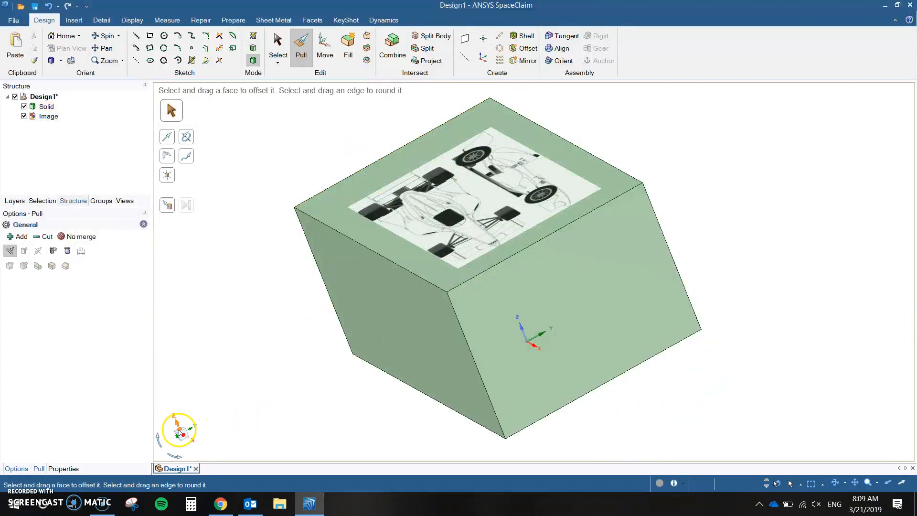
click(292, 354)
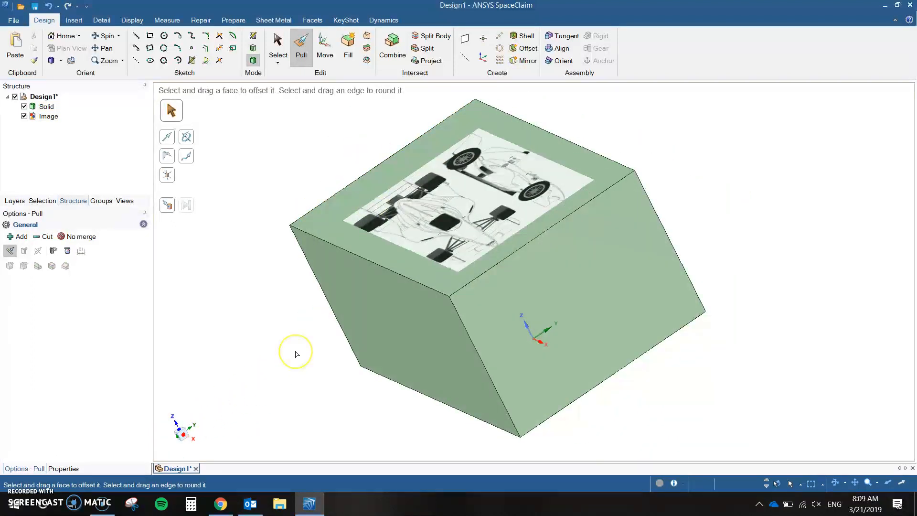
Enlarge the blueprint image from two opposite corners so it covers the block's top face.
click(317, 287)
middle_drag(318, 287, 438, 148)
click(439, 148)
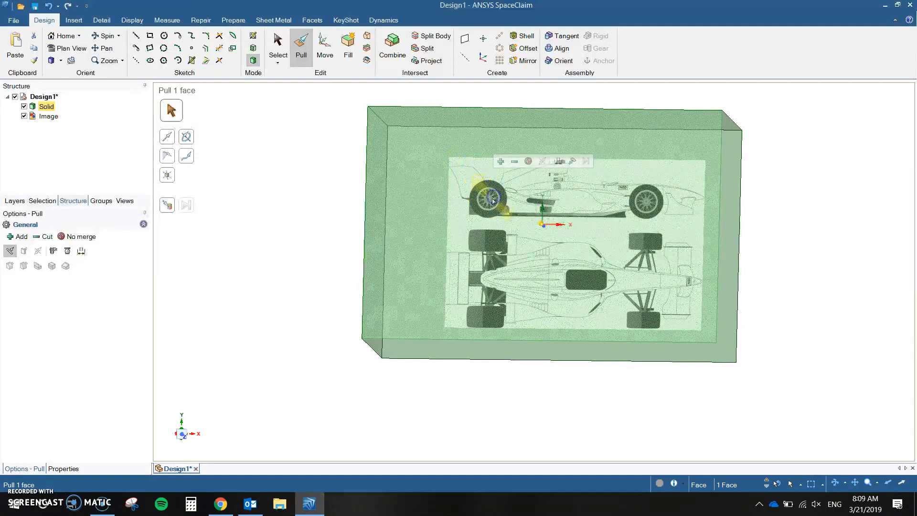
right_click(826, 221)
click(546, 224)
click(499, 193)
key(s)
click(453, 188)
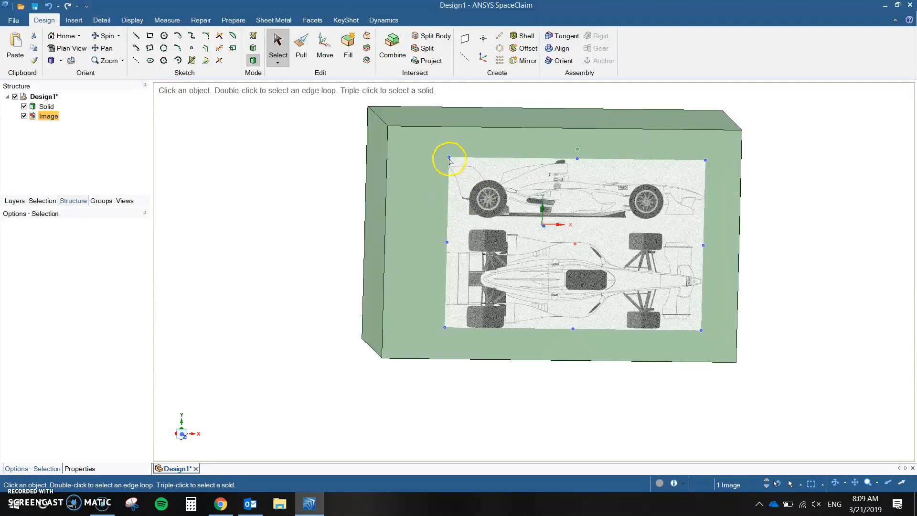
drag(450, 159, 389, 106)
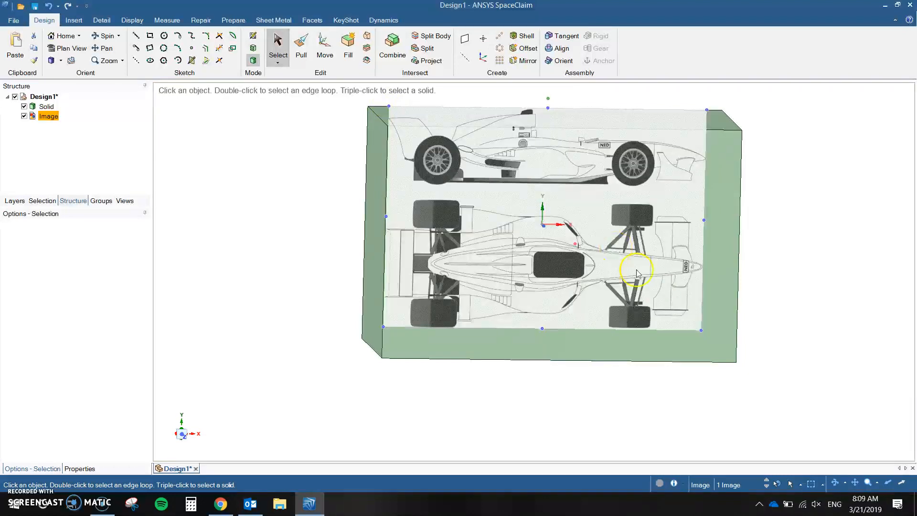
drag(705, 329, 738, 363)
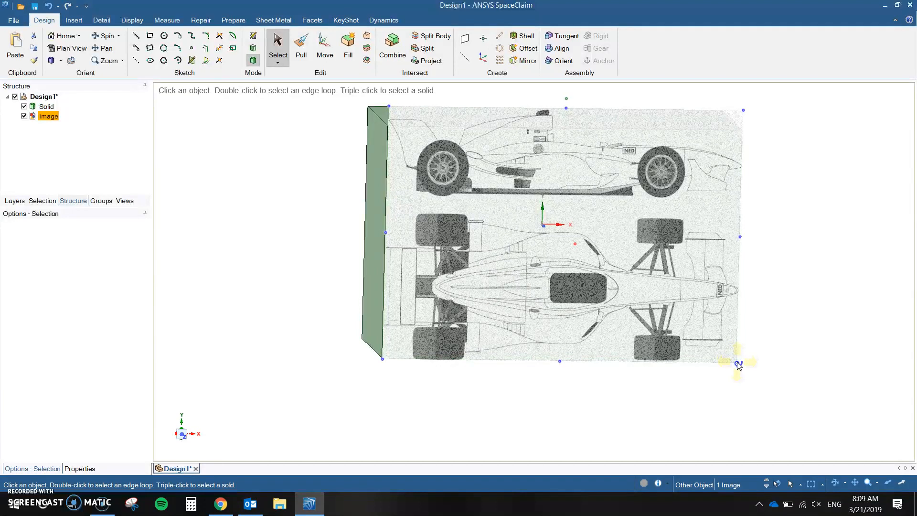
Stretch the blueprint image's upper edge past the block so the plan view of the car takes up more of the top face.
mouse_move(508, 443)
middle_down()
mouse_move(495, 387)
mouse_move(497, 440)
middle_up()
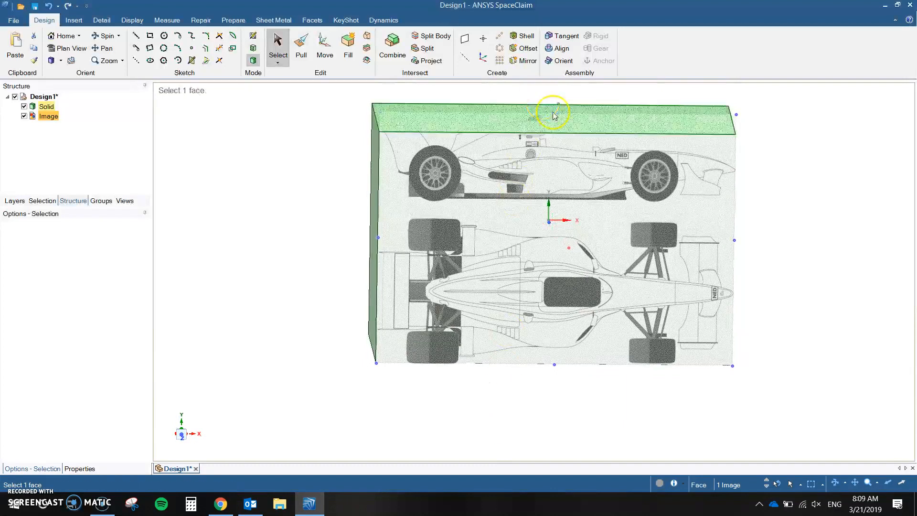
click(558, 117)
drag(561, 118, 569, 92)
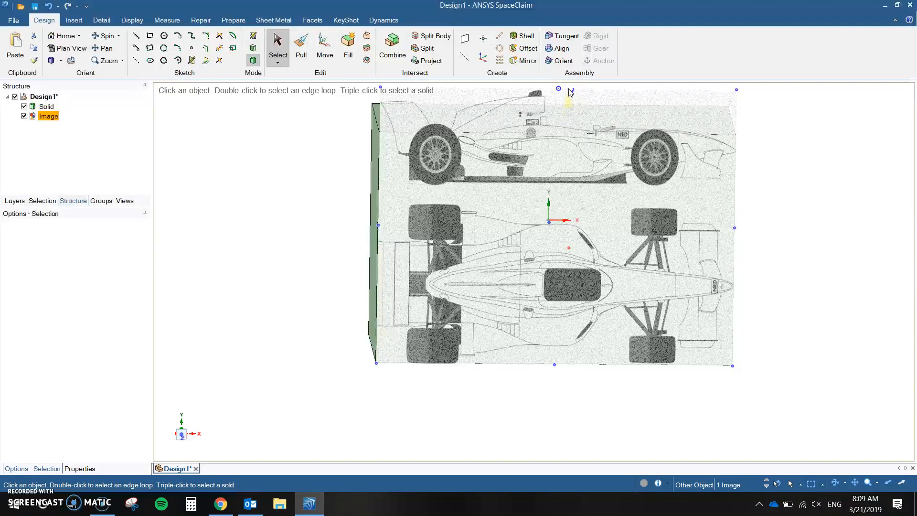
drag(570, 92, 569, 90)
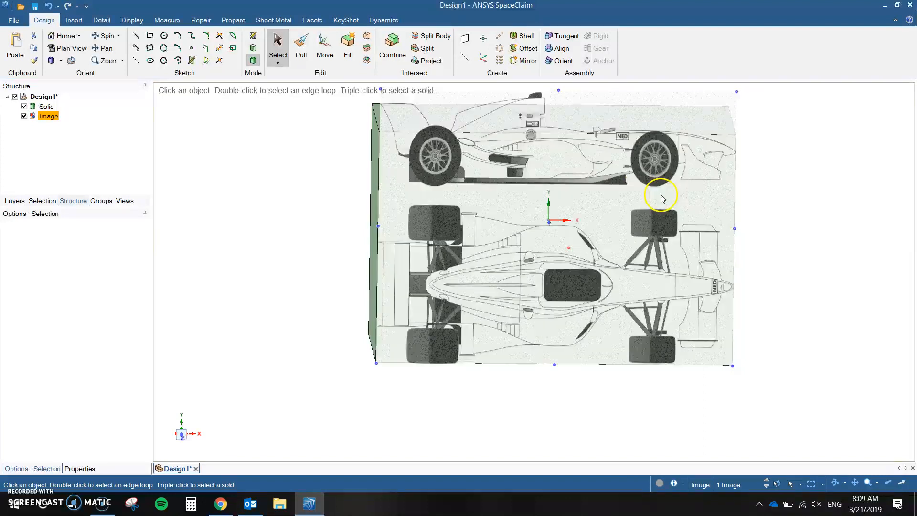
click(790, 248)
middle_drag(790, 248, 857, 207)
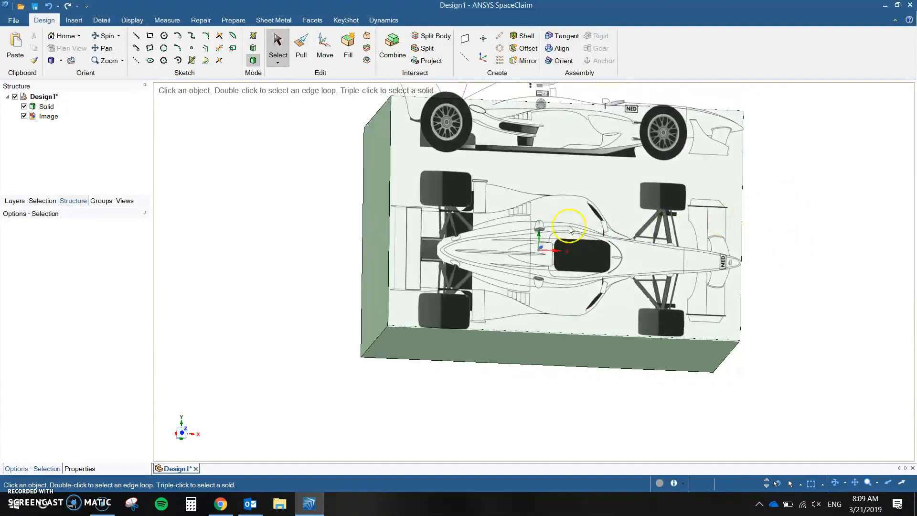
click(579, 234)
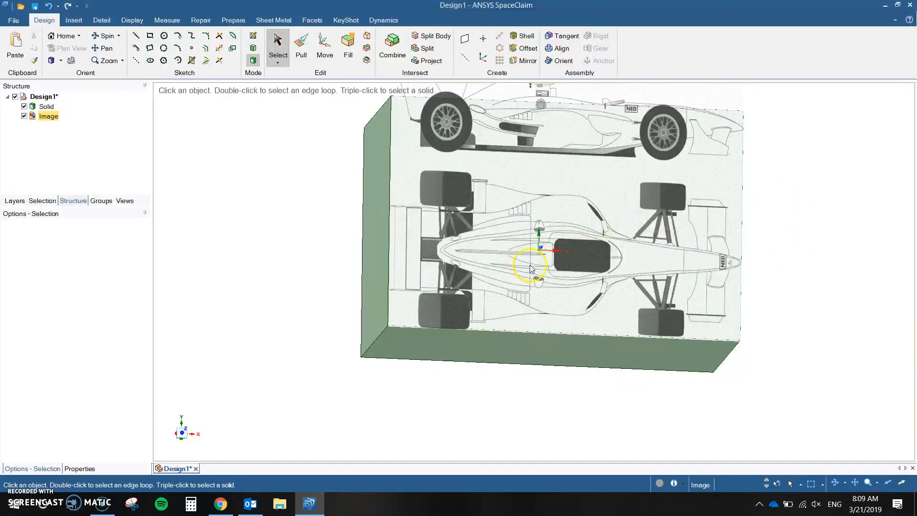
click(553, 364)
middle_drag(549, 374, 529, 235)
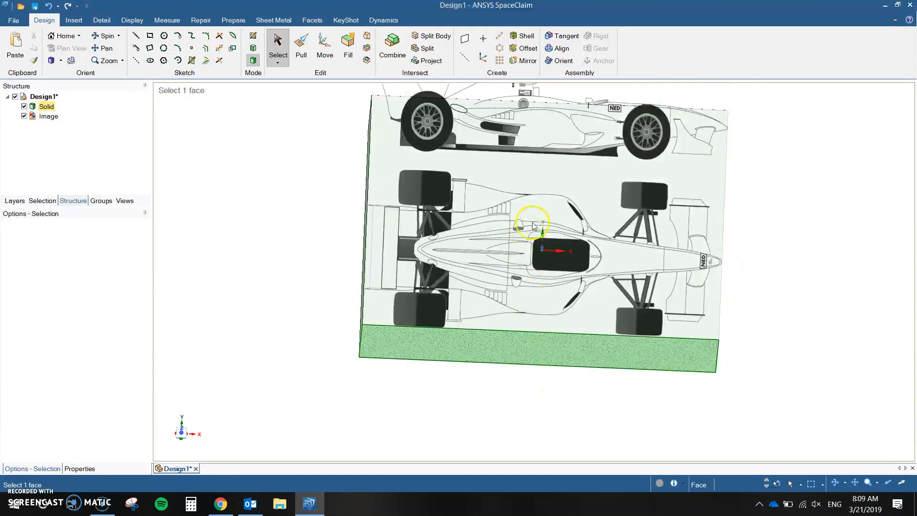
click(529, 236)
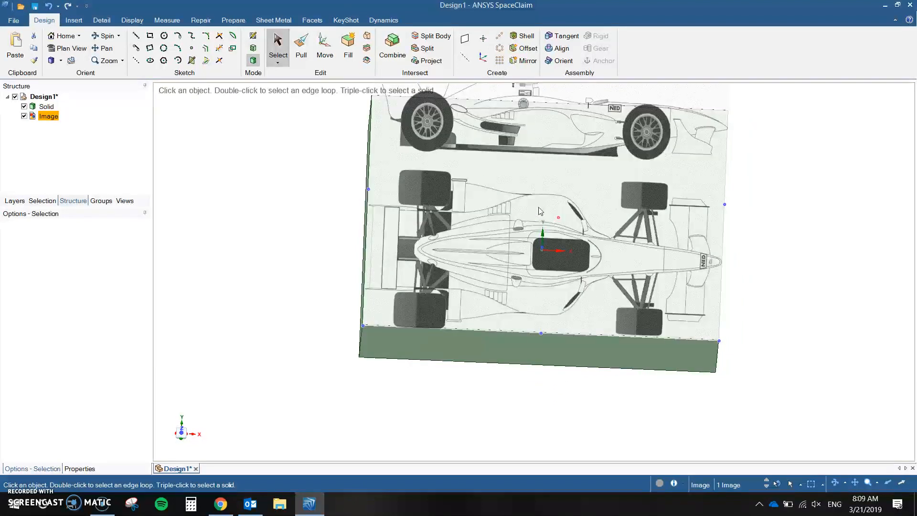
key(ctrl)
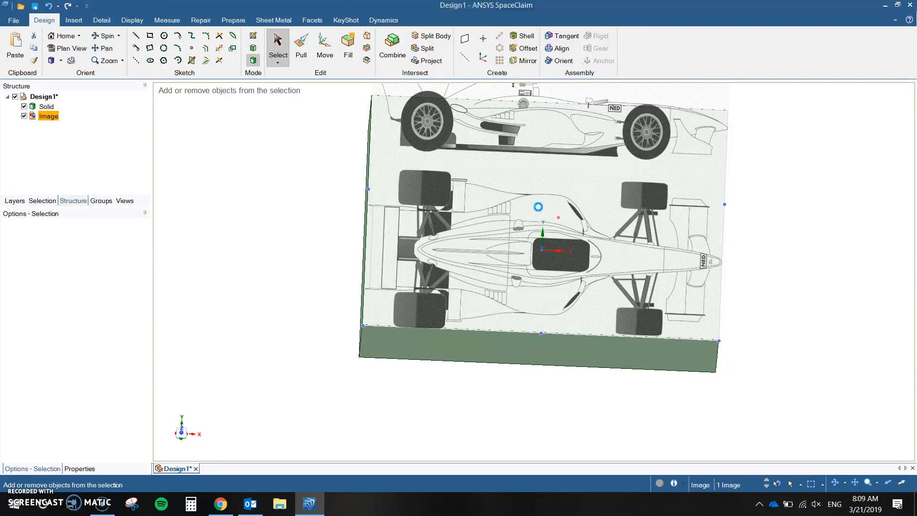
key(ctrl+v)
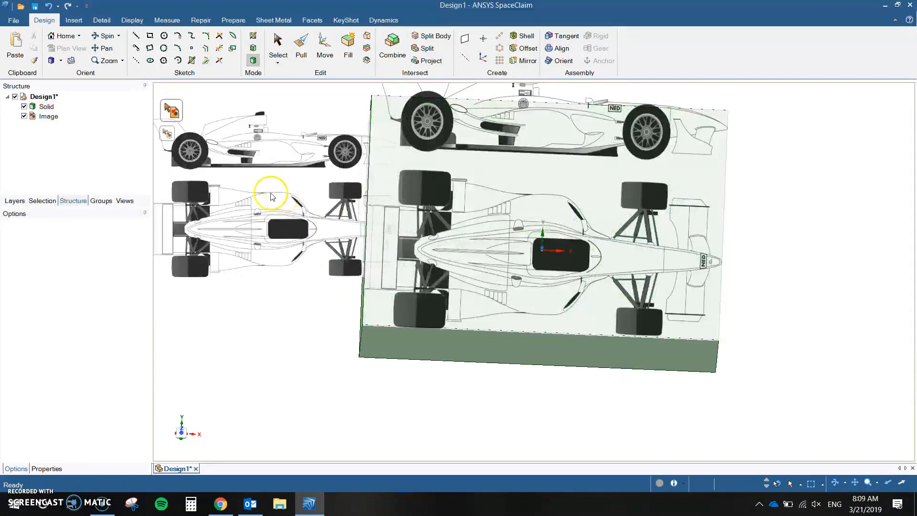
key(Escape)
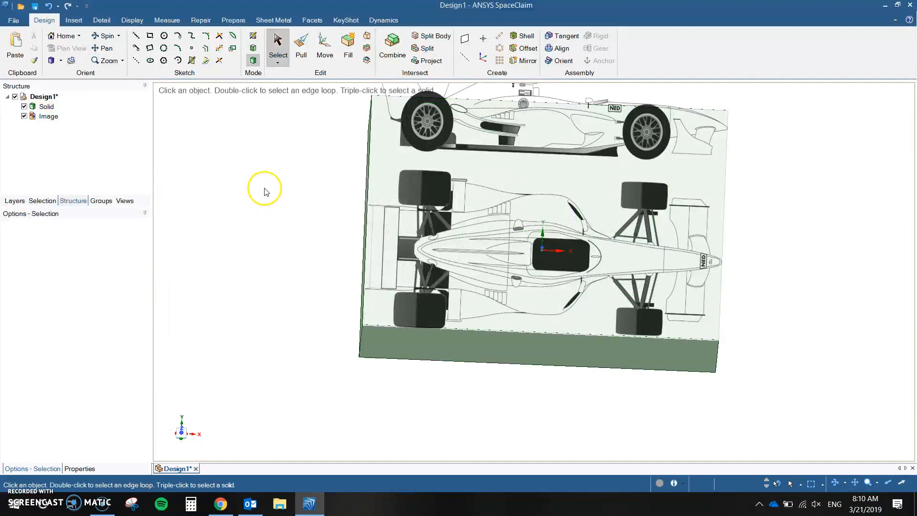
Select the blueprint image on the top face and activate the Move tool for it.
click(610, 213)
middle_drag(612, 217, 600, 192)
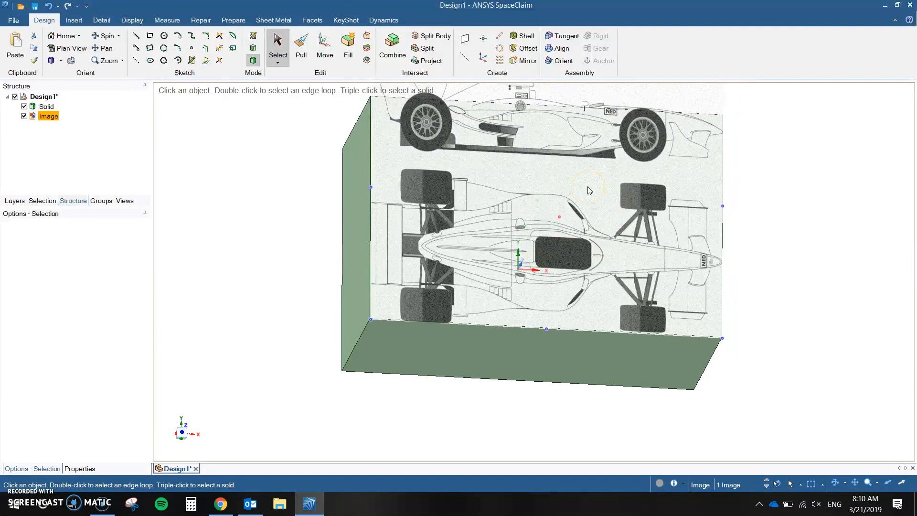
shift+click(581, 214)
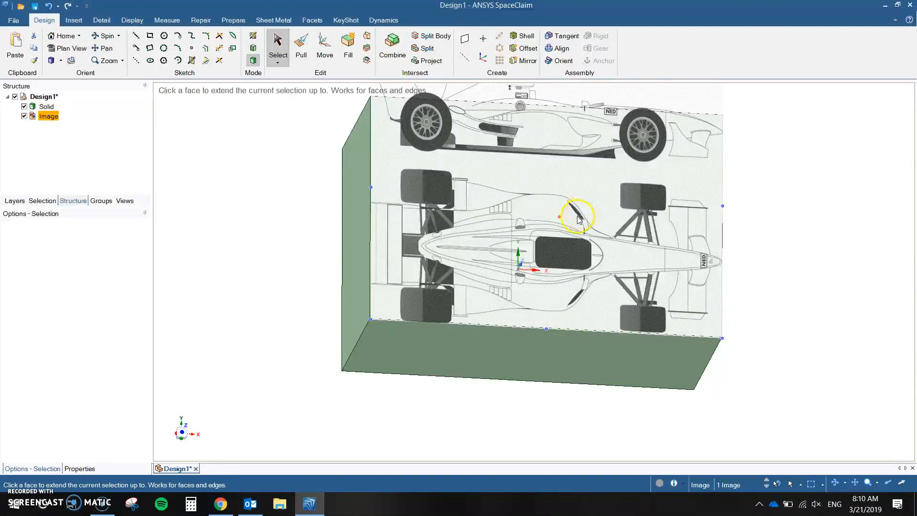
click(325, 54)
key(m)
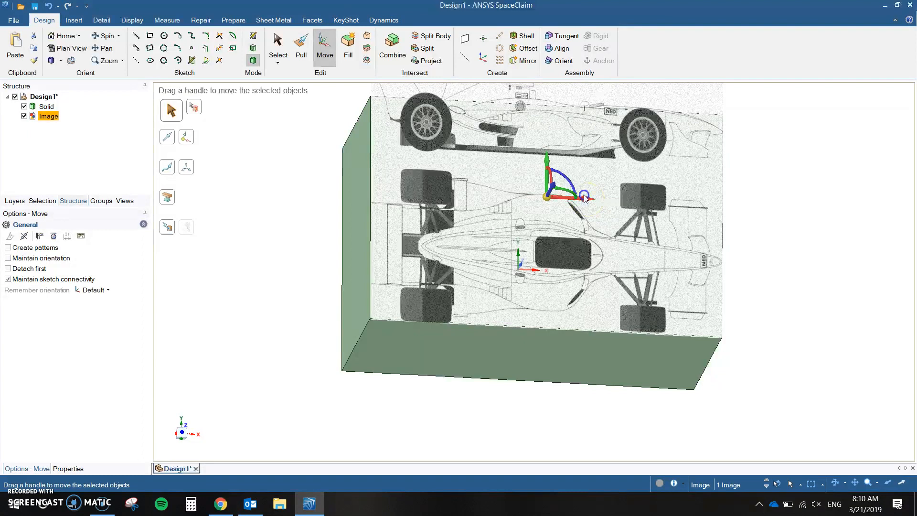
Try to copy the blueprint image along the block's length with the X axis handle, and undo it.
drag(587, 200, 613, 209)
key(ctrl+z)
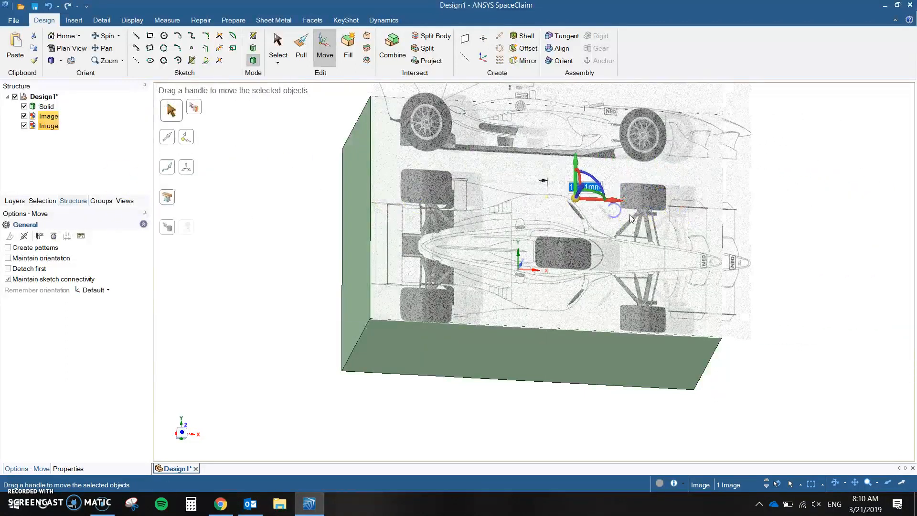
key(ctrl+z)
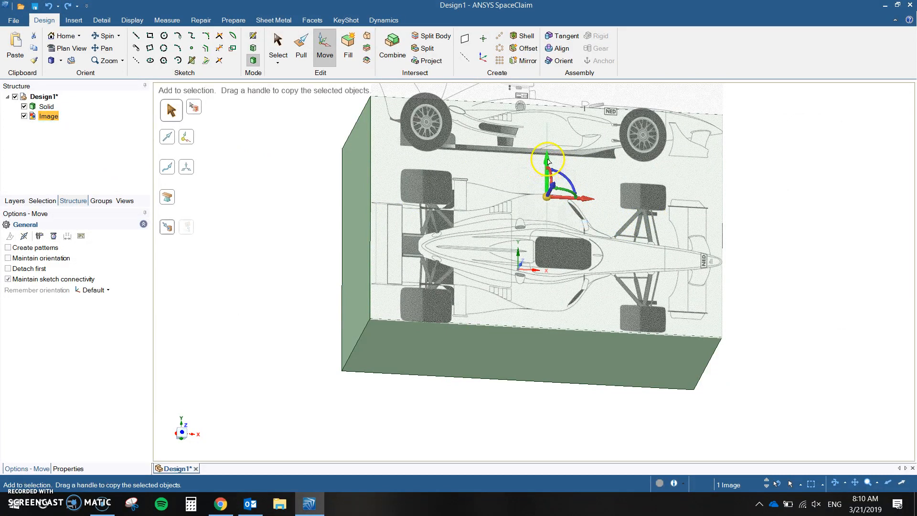
Copy the blueprint image about 89 mm along the Y axis, out past the block's front edge.
ctrl+drag(548, 160, 538, 367)
mouse_move(705, 373)
middle_down()
mouse_move(698, 349)
mouse_move(625, 325)
mouse_move(688, 365)
middle_up()
ctrl+middle_drag(502, 394, 387, 203)
middle_drag(478, 252, 485, 218)
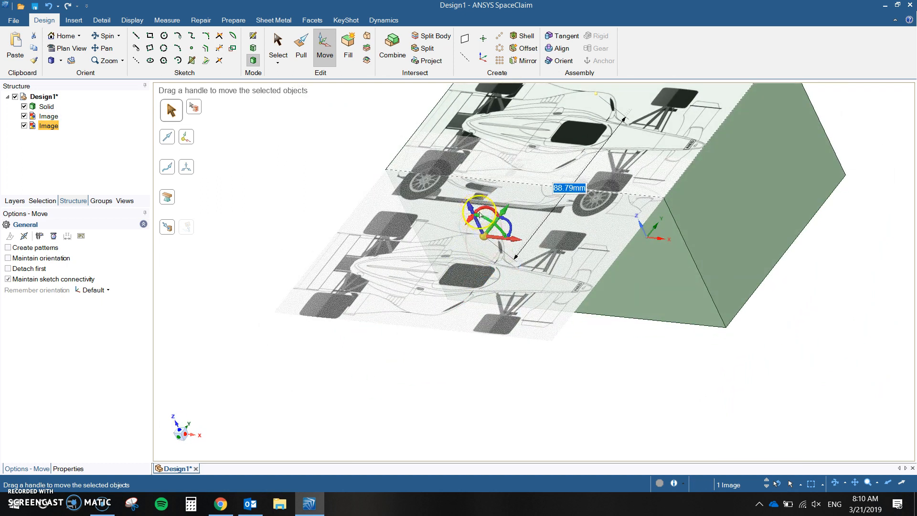
Rotate the copied blueprint image 90° about the X axis so it stands parallel to the block's front face.
drag(486, 253, 476, 238)
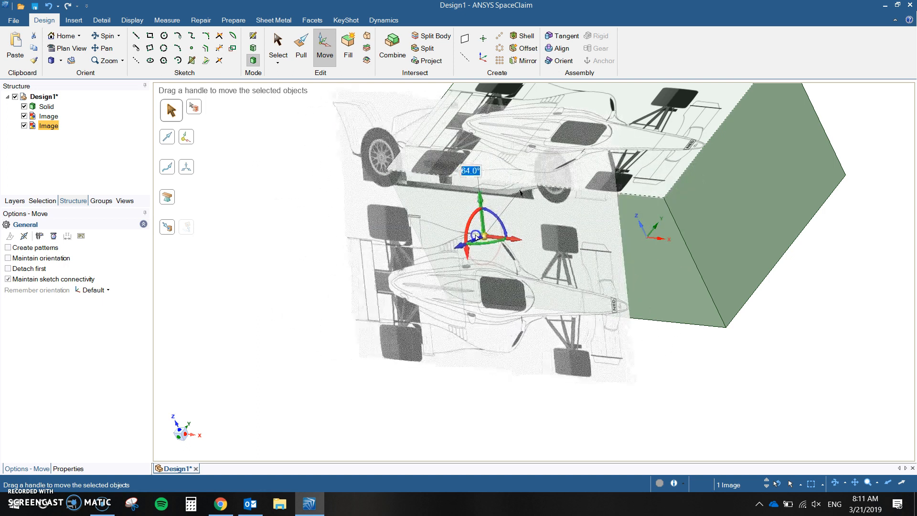
key(Return)
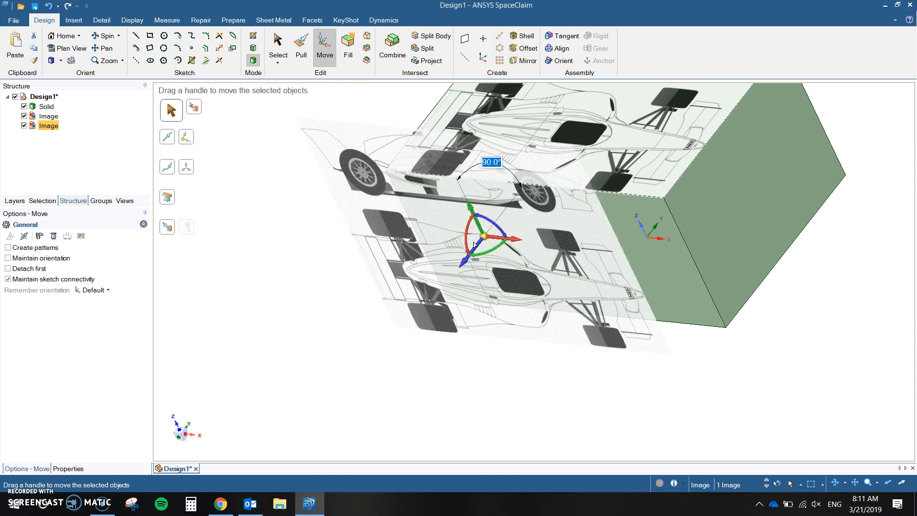
click(361, 323)
middle_drag(365, 346, 396, 316)
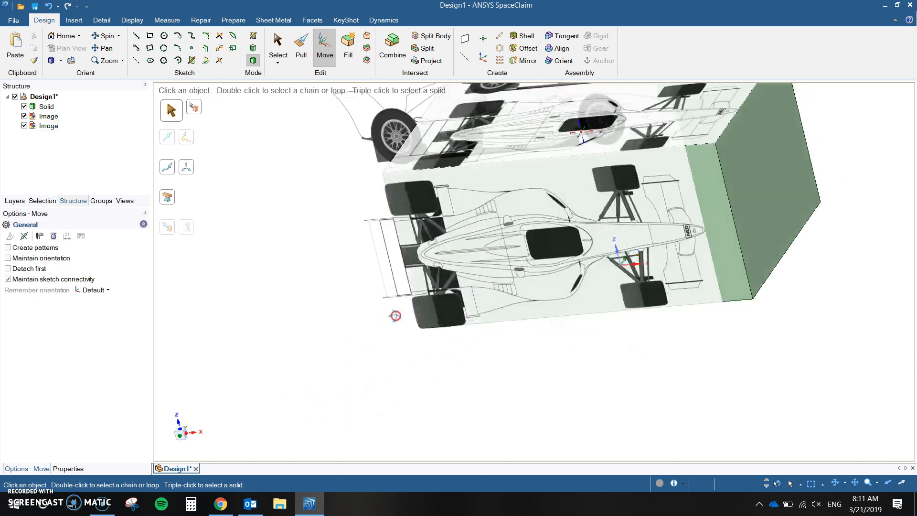
Move the upright blueprint copy along its normal up to the block's front face.
click(569, 244)
middle_drag(571, 248, 489, 266)
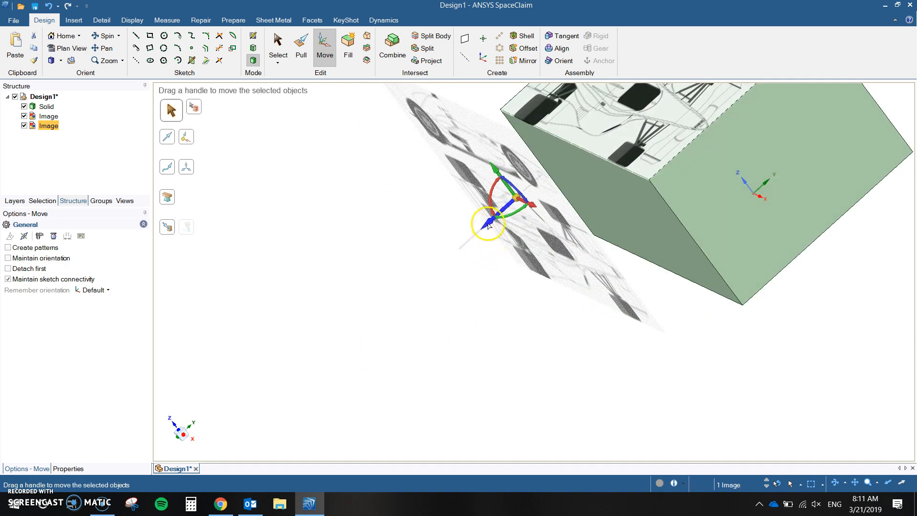
click(520, 200)
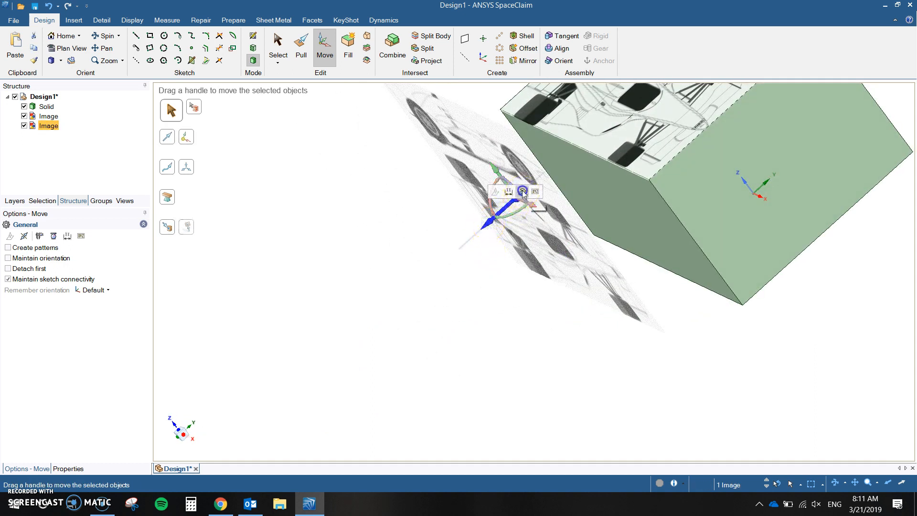
click(522, 192)
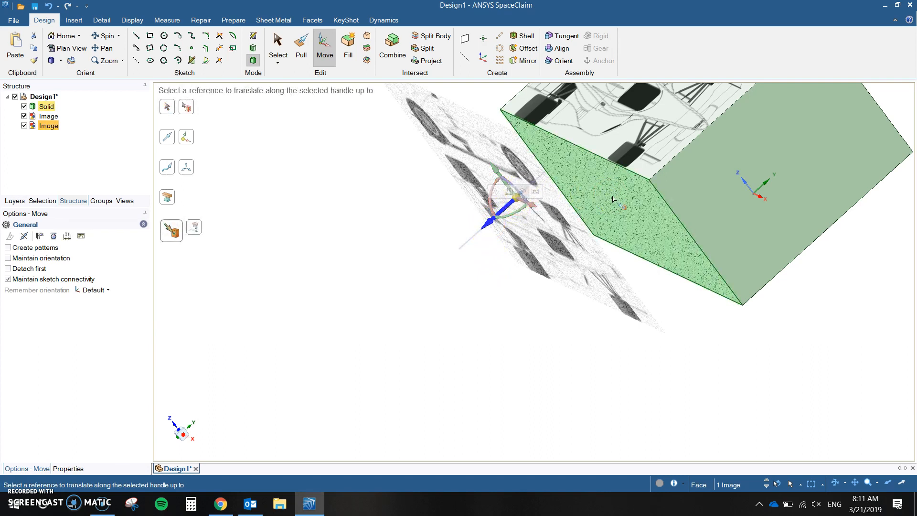
click(614, 199)
Move the upright blueprint copy down about 88 mm so the side view's wheels line up with the front face's lower edge.
middle_drag(496, 334, 557, 289)
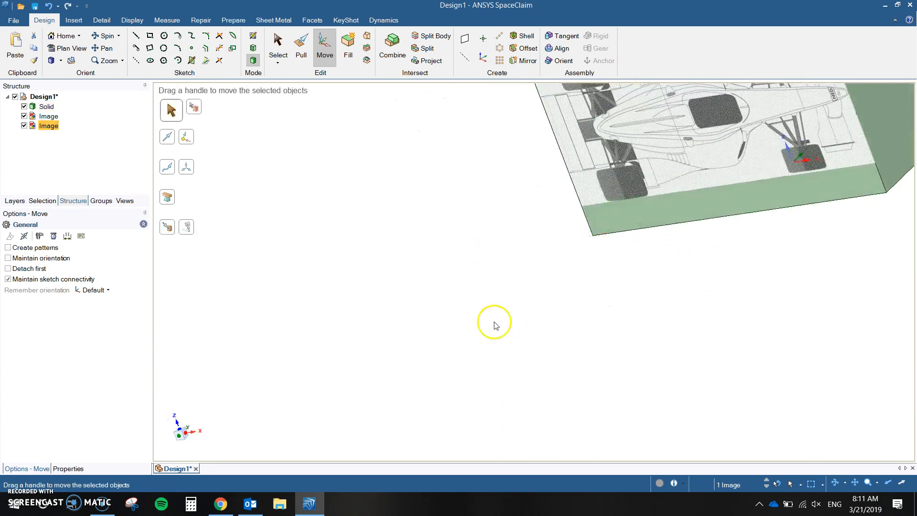
click(180, 436)
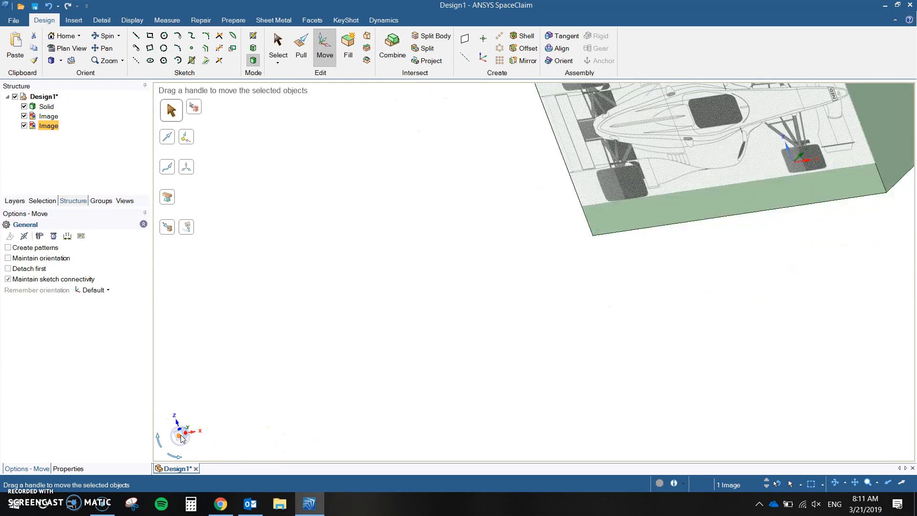
middle_drag(425, 293, 503, 370)
drag(573, 151, 550, 369)
middle_drag(807, 359, 754, 380)
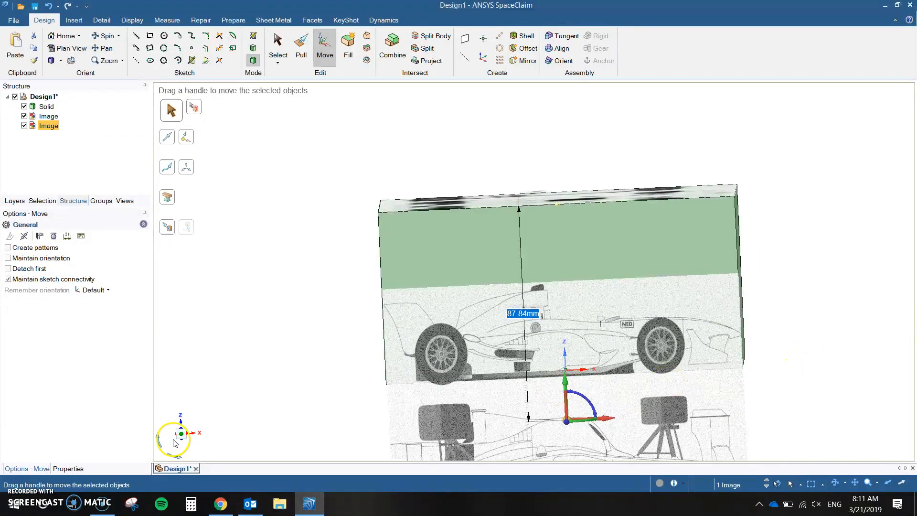
click(182, 434)
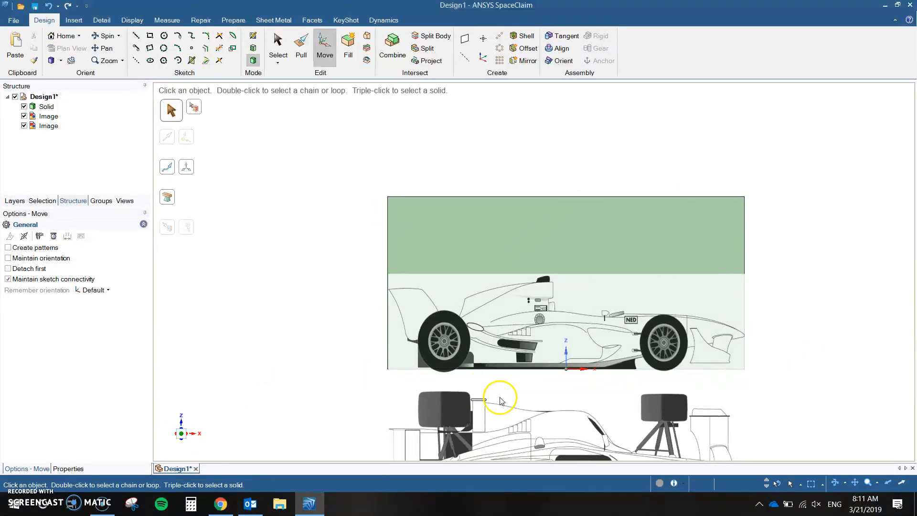
click(589, 281)
click(654, 108)
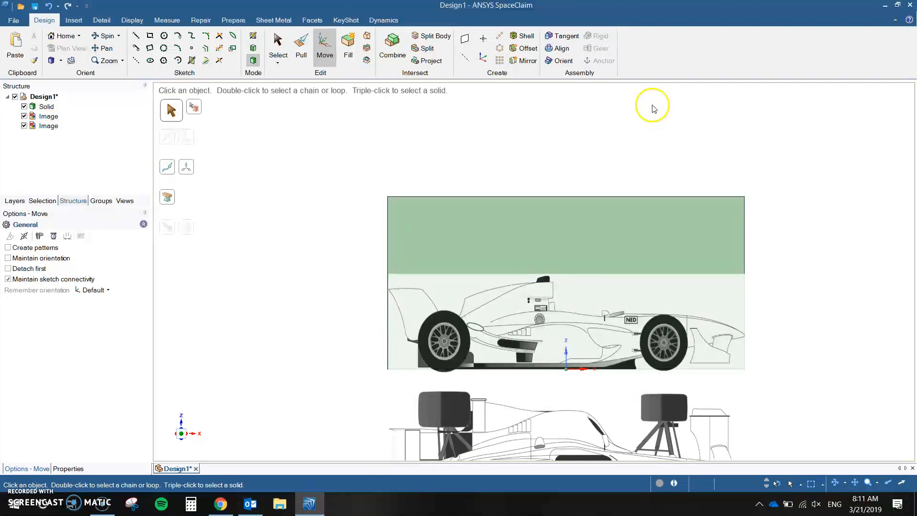
middle_drag(639, 157, 655, 175)
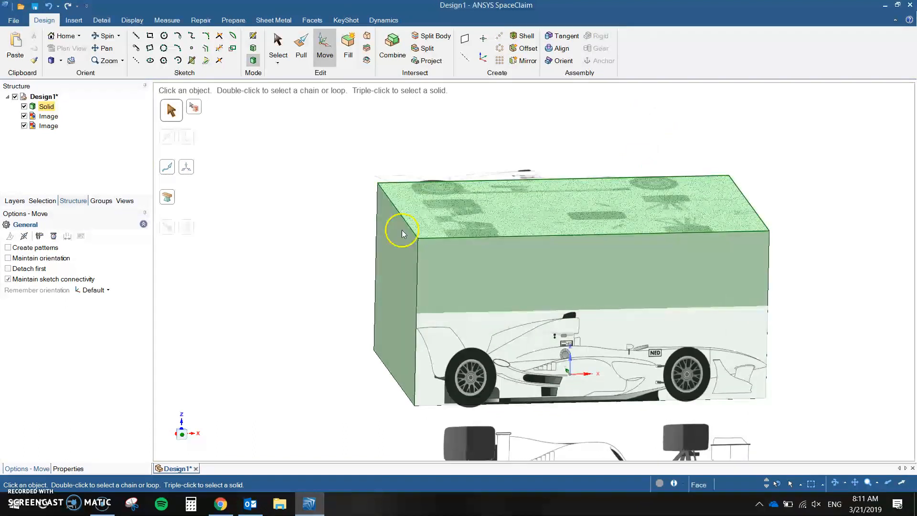
Pull the block's top face down about 31 mm to the upper edge of the upright side-view blueprint.
click(46, 106)
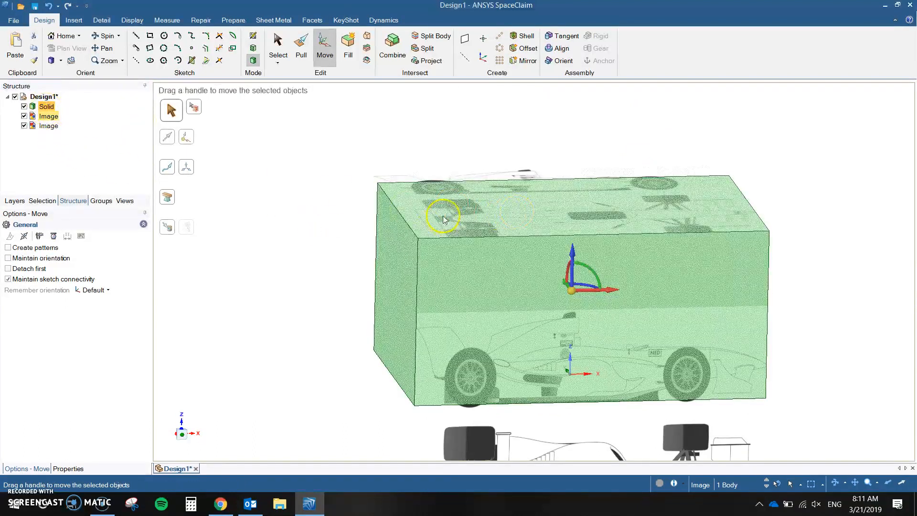
click(448, 219)
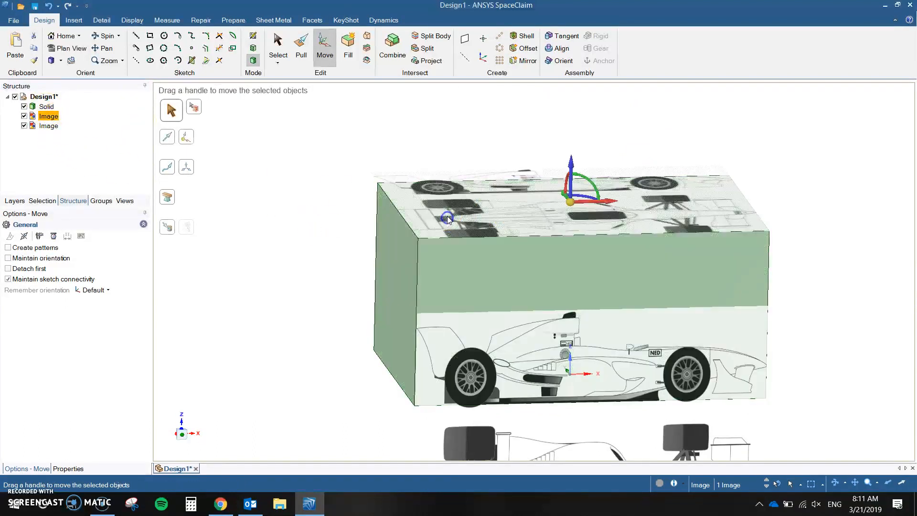
click(301, 48)
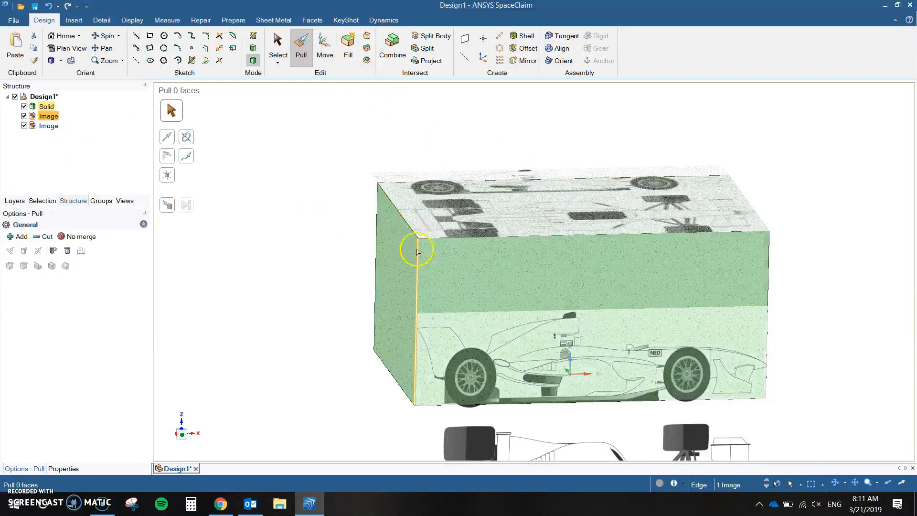
click(567, 205)
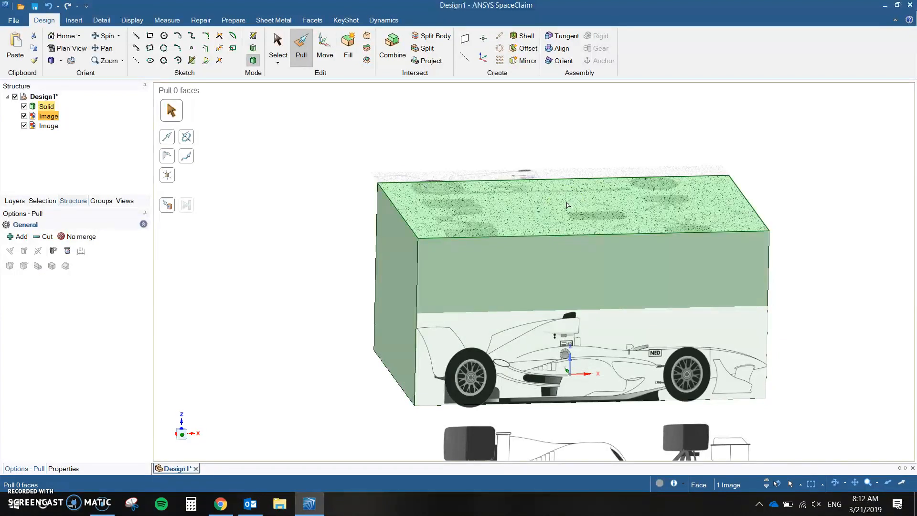
click(567, 205)
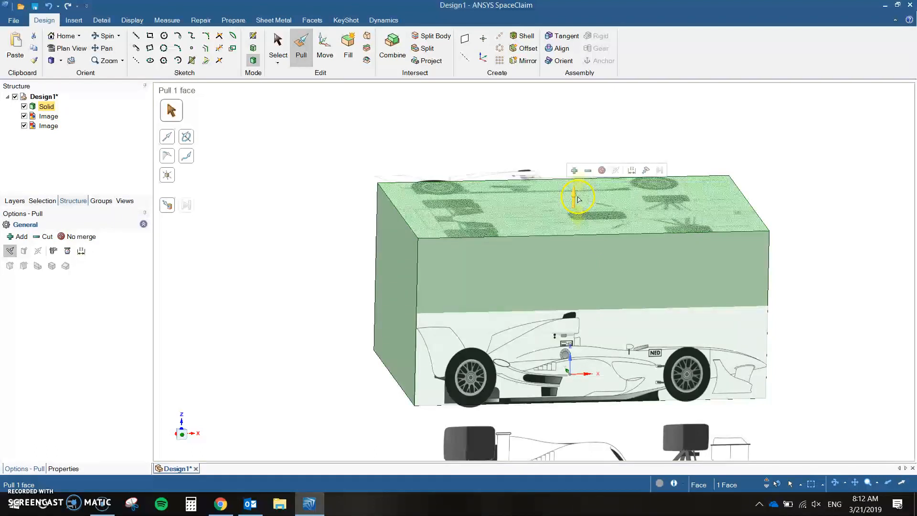
mouse_move(574, 209)
mouse_down()
mouse_move(592, 263)
mouse_move(574, 263)
mouse_up()
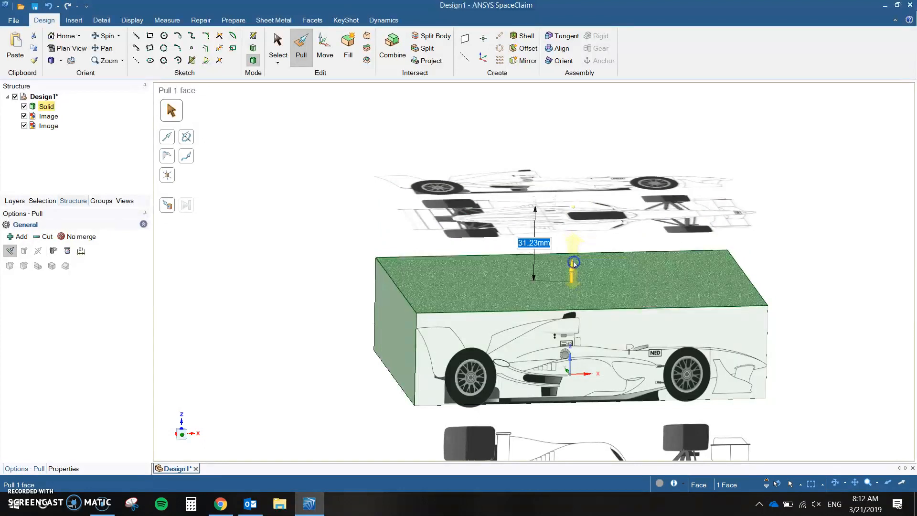
click(232, 259)
Dimension the top face from the block's bottom edge and set the block height to 38 mm.
click(478, 285)
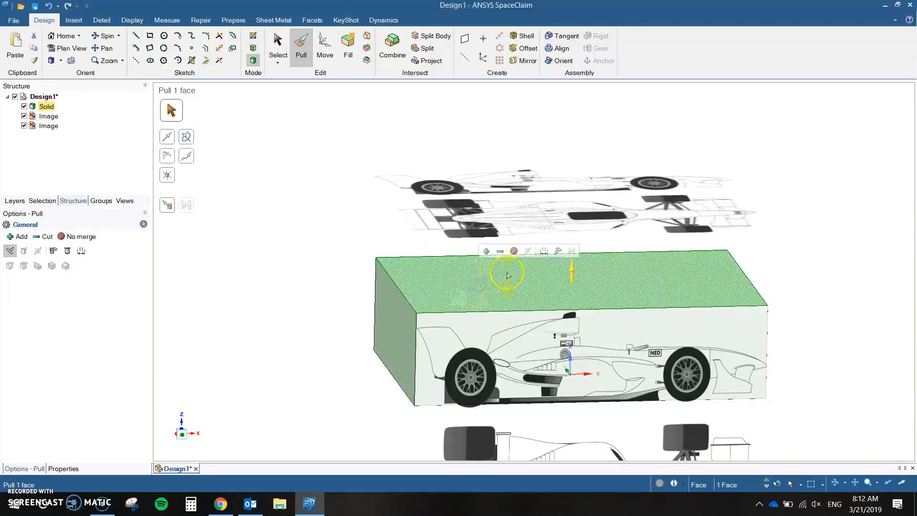
click(545, 253)
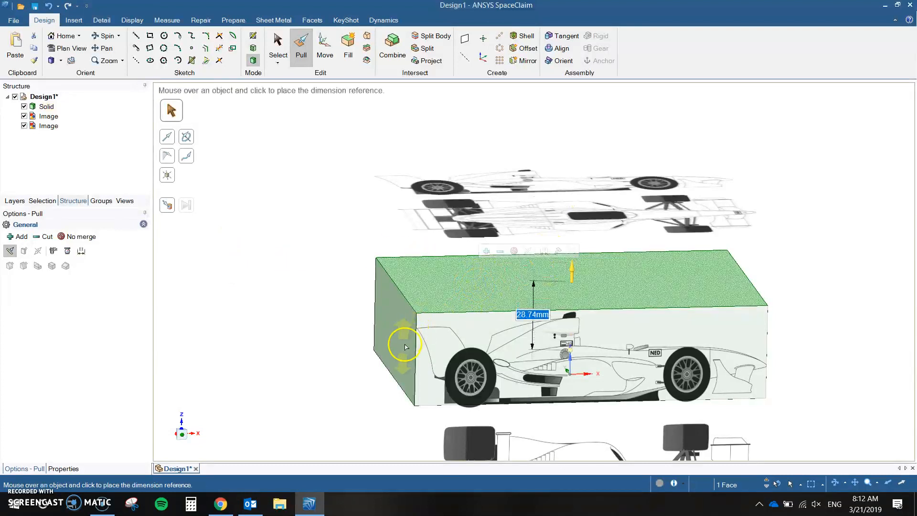
click(400, 386)
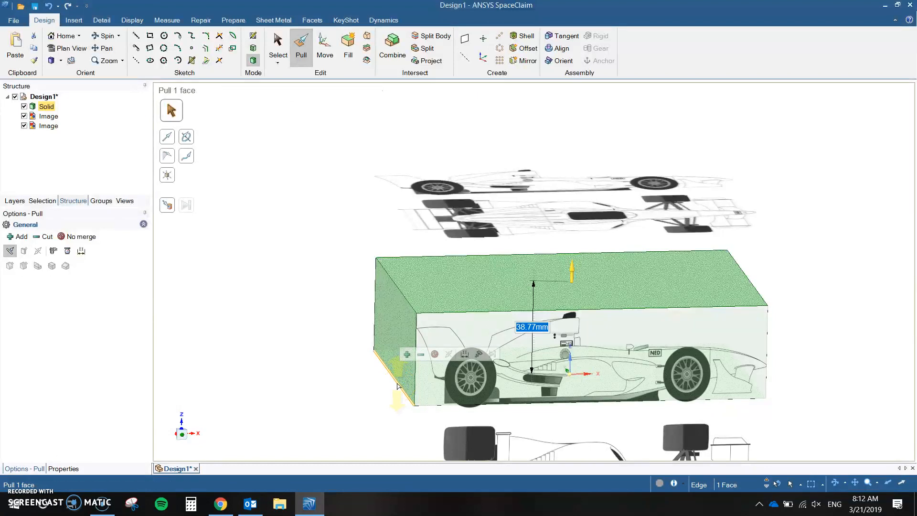
text(38)
key(Return)
click(379, 242)
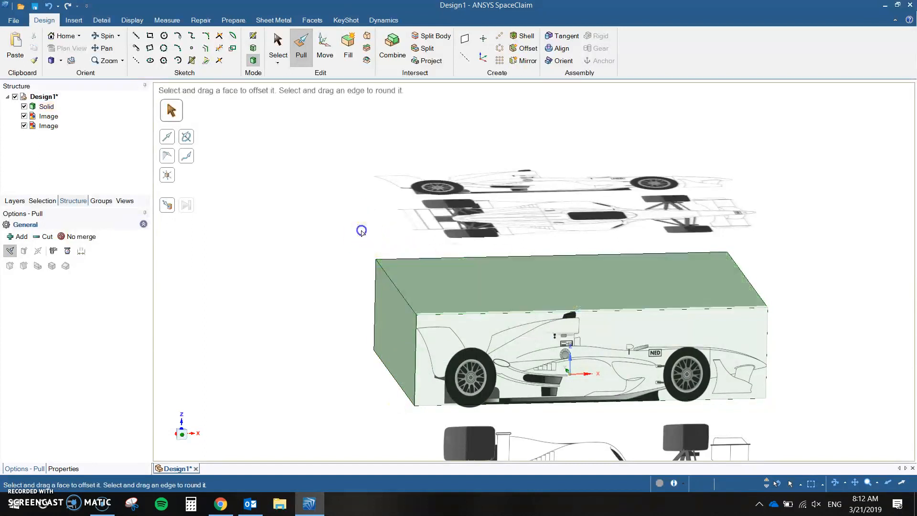
Move the floating blueprint image down along its normal onto the block's lowered top face.
middle_drag(377, 321, 635, 239)
click(384, 359)
click(611, 260)
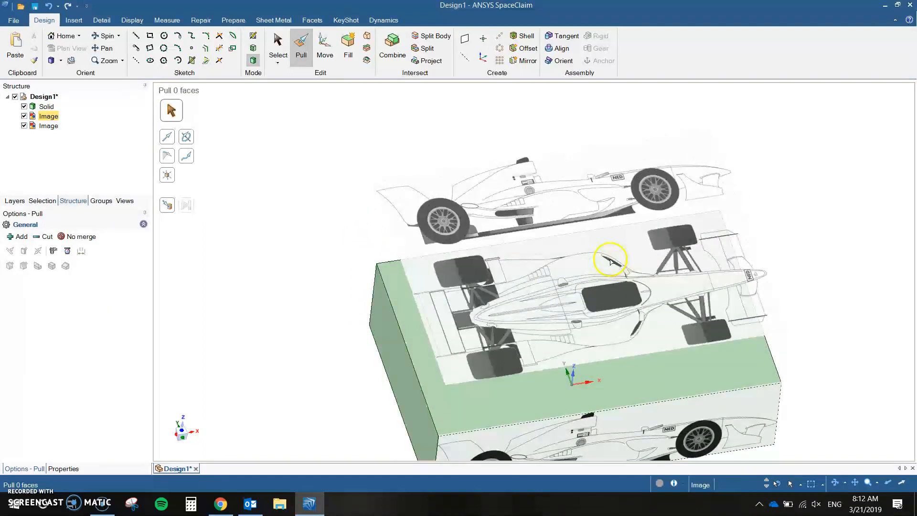
click(325, 47)
click(593, 292)
middle_drag(592, 291, 585, 235)
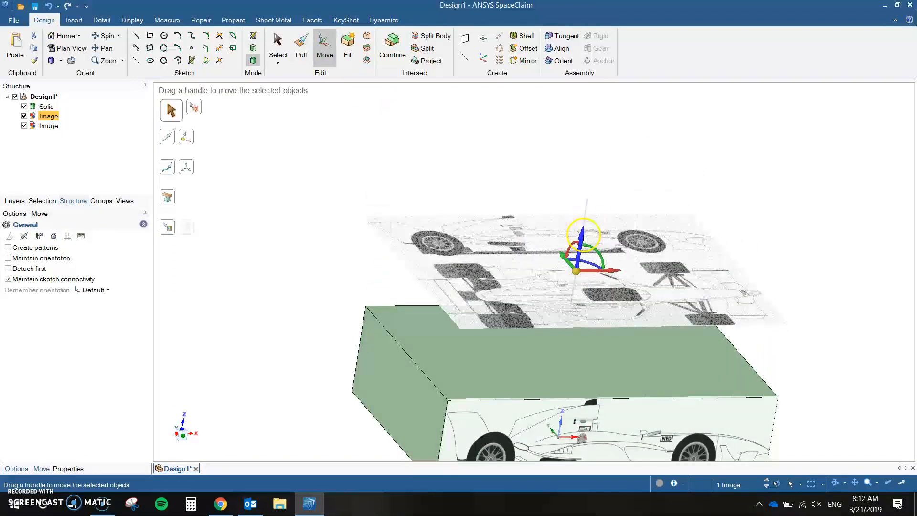
drag(585, 237, 583, 239)
click(604, 206)
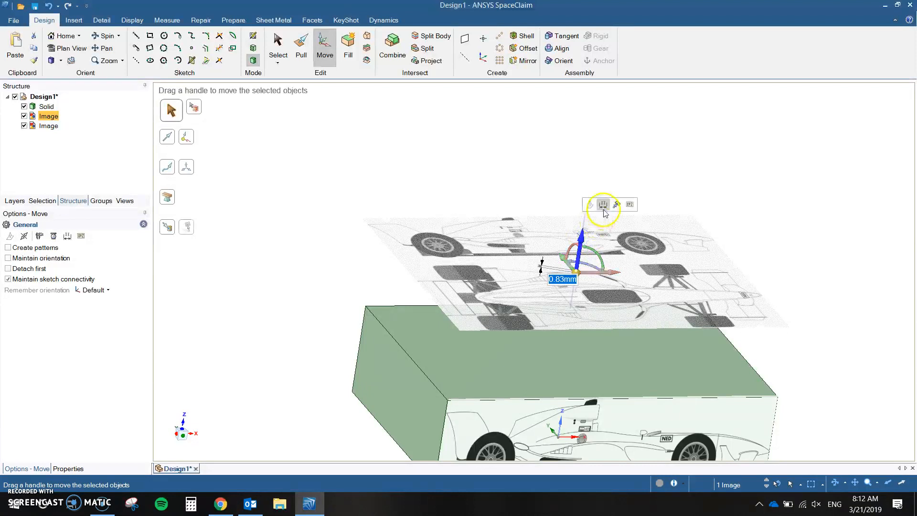
click(616, 203)
click(564, 365)
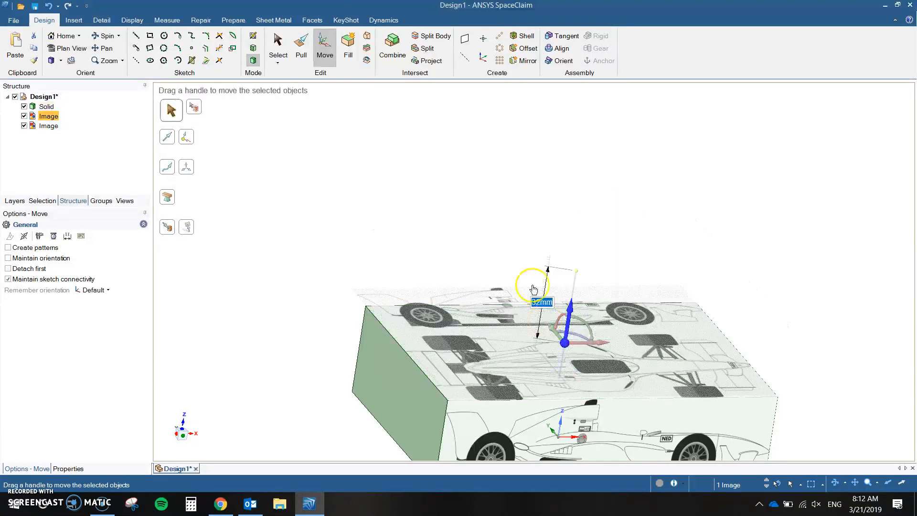
click(621, 218)
Move the block's back face inward about 30 mm so the block matches the width of the car's top view.
mouse_move(773, 391)
middle_down()
mouse_move(784, 401)
mouse_move(783, 471)
mouse_move(772, 451)
mouse_move(757, 438)
mouse_move(755, 455)
mouse_move(741, 436)
mouse_move(774, 452)
mouse_move(771, 467)
mouse_move(750, 469)
middle_up()
middle_drag(802, 282, 805, 245)
click(798, 241)
click(631, 361)
middle_drag(630, 361, 643, 239)
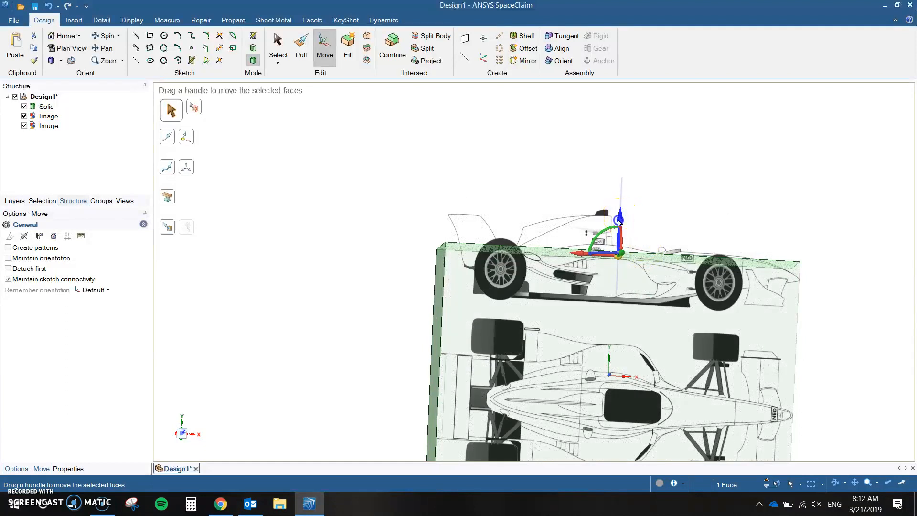
drag(617, 263, 621, 289)
Inspect the narrowed block from above and at an angle against the top and side blueprint views.
click(171, 440)
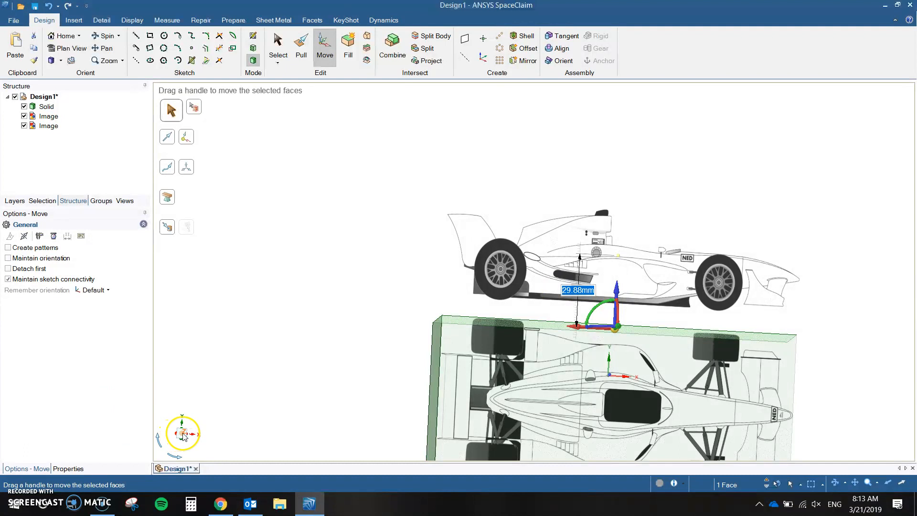
click(306, 308)
shift+middle_drag(371, 364, 285, 202)
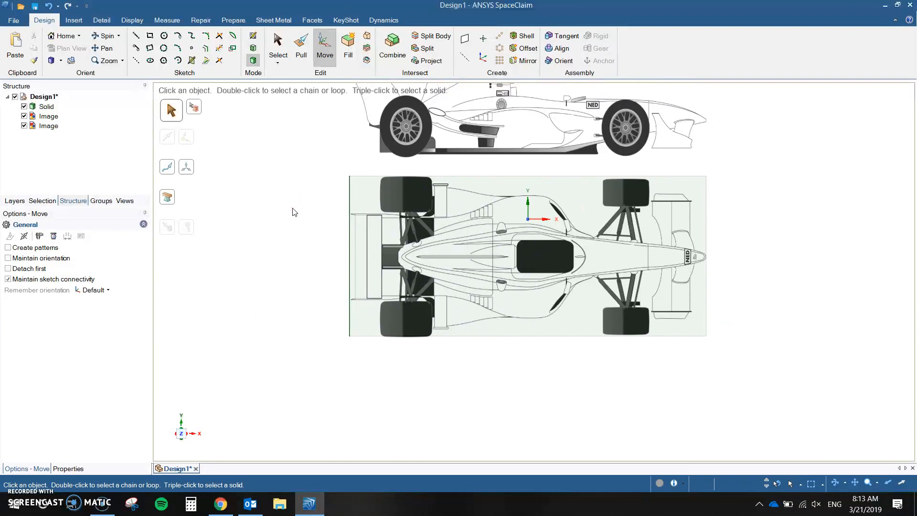
click(453, 157)
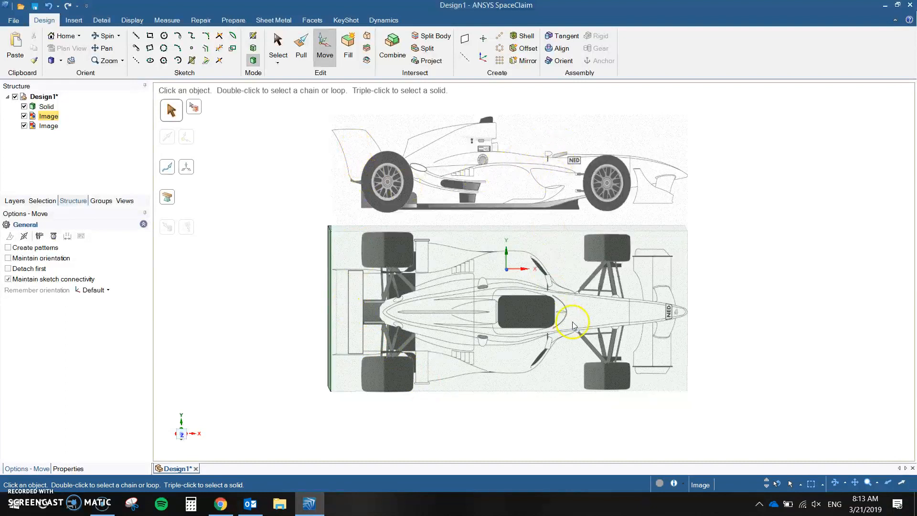
click(779, 282)
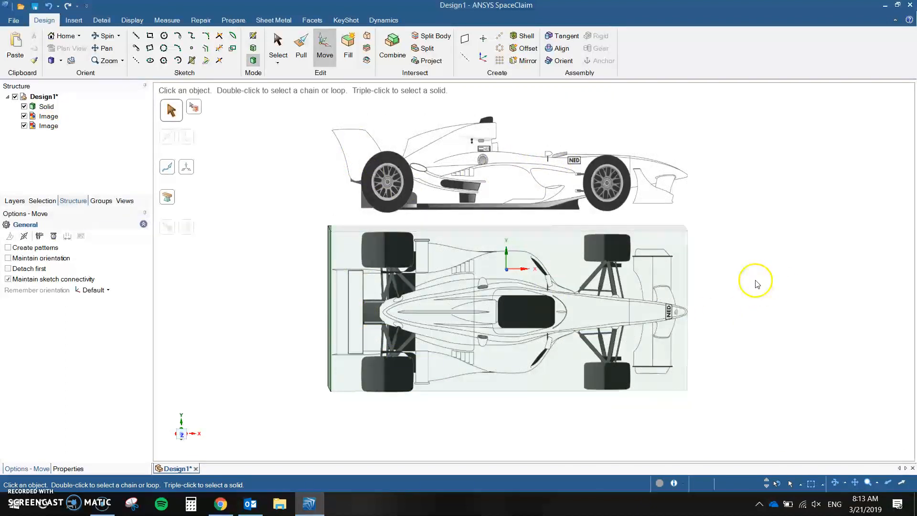
click(185, 439)
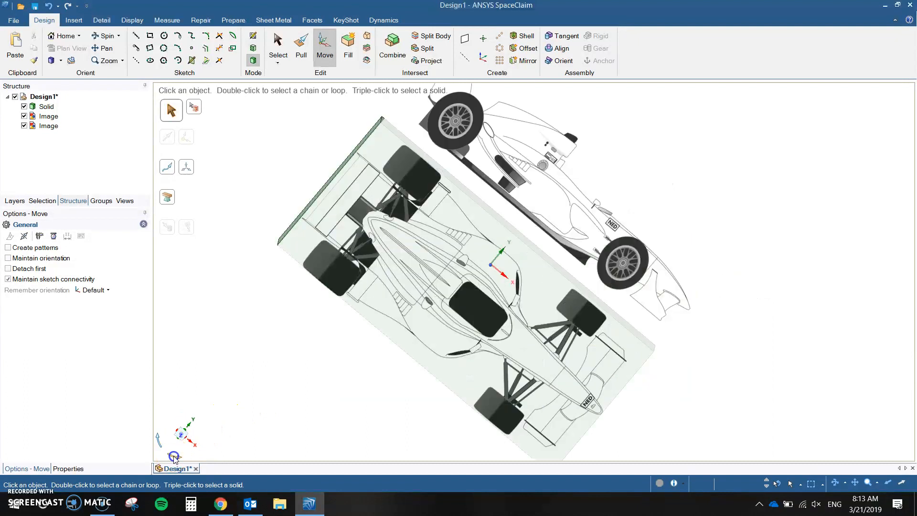
mouse_move(303, 133)
middle_down()
mouse_move(278, 161)
mouse_move(305, 154)
mouse_move(300, 133)
middle_up()
middle_drag(741, 451, 824, 420)
middle_drag(275, 148, 750, 312)
middle_drag(741, 372, 721, 296)
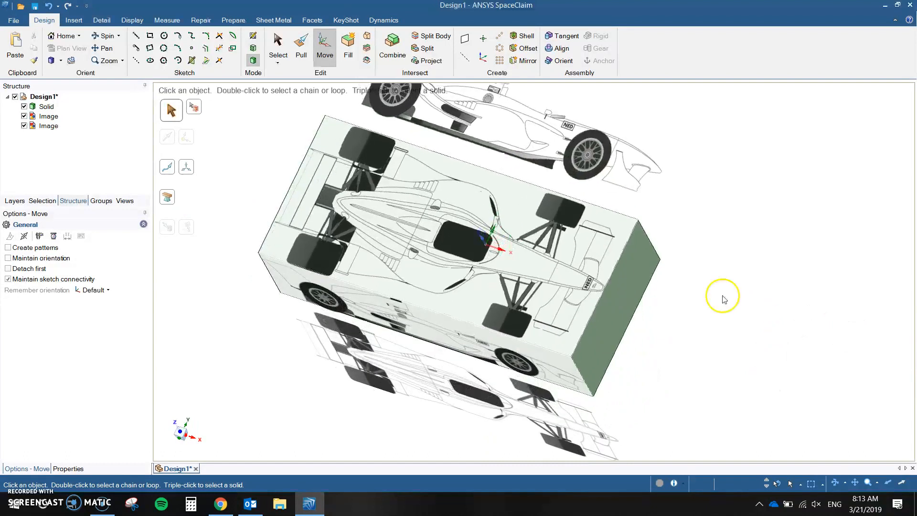
Sketch a straight line over the top view along the rear wing's outer edge, with grid snapping turned off.
click(182, 434)
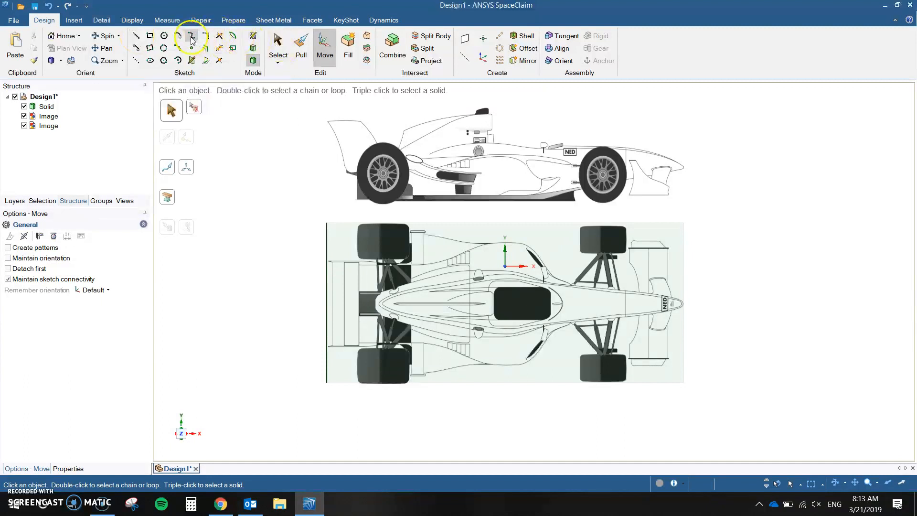
click(136, 36)
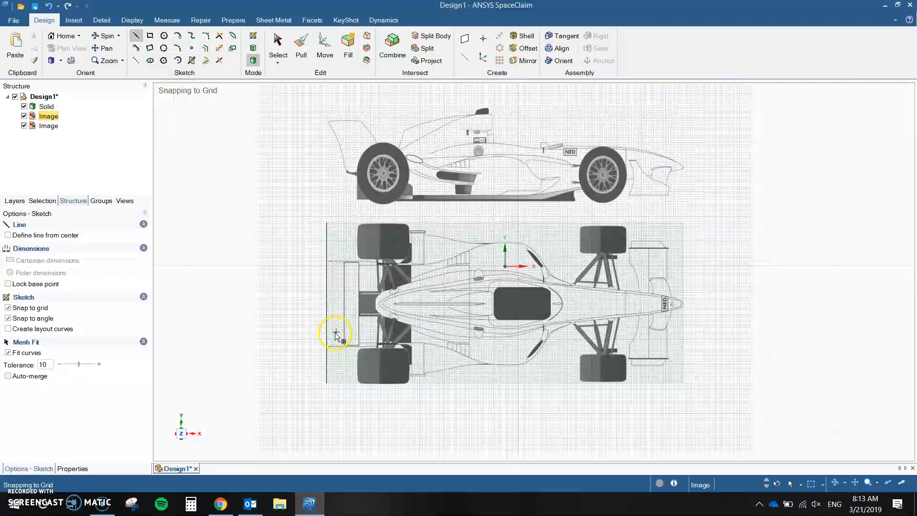
shift+middle_drag(334, 330, 333, 420)
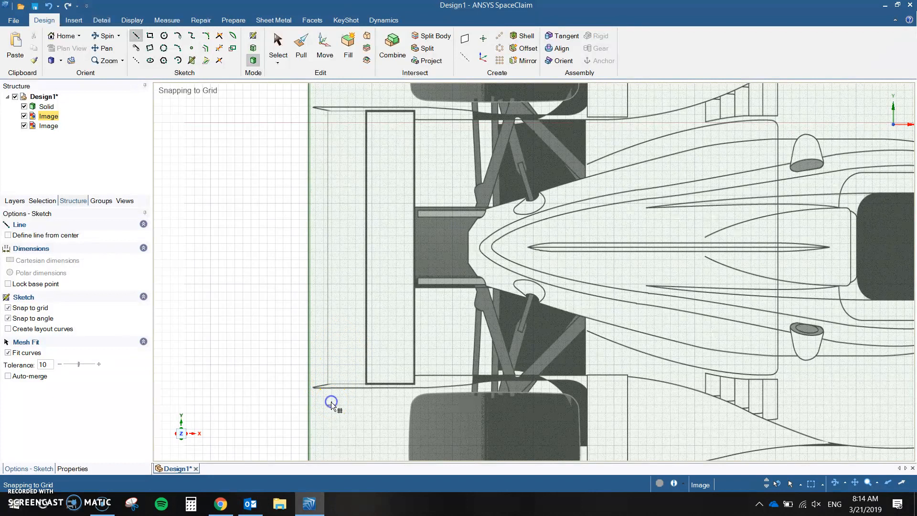
click(338, 378)
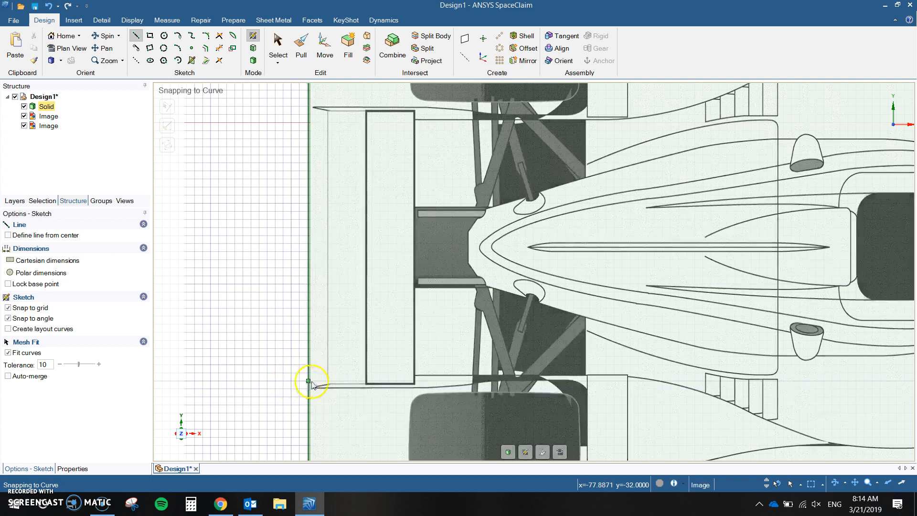
click(8, 308)
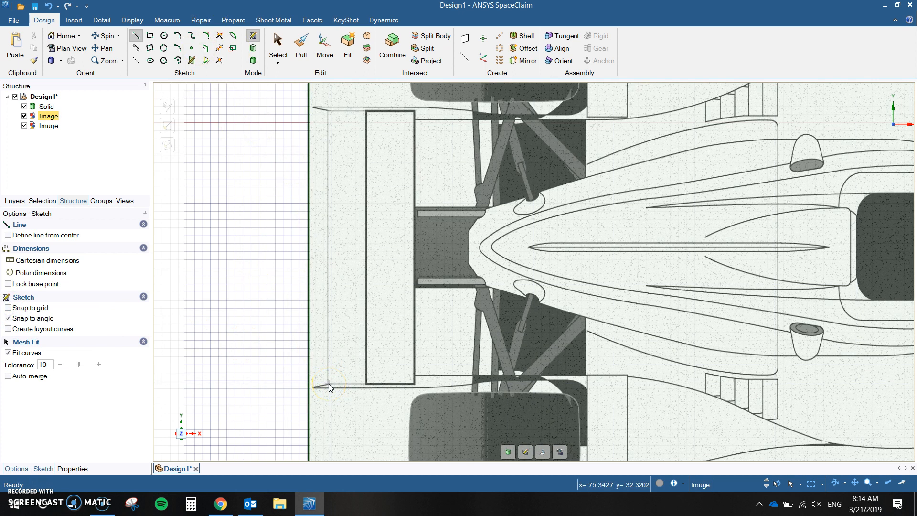
click(327, 385)
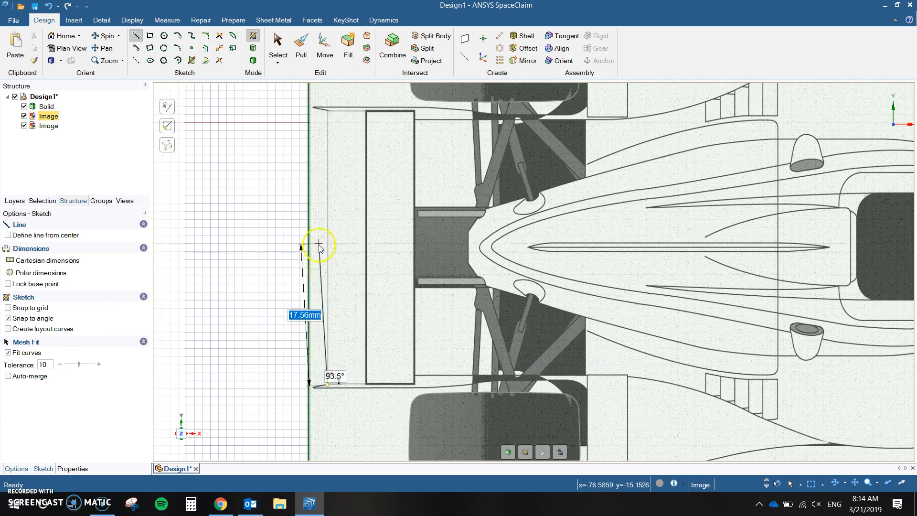
click(330, 112)
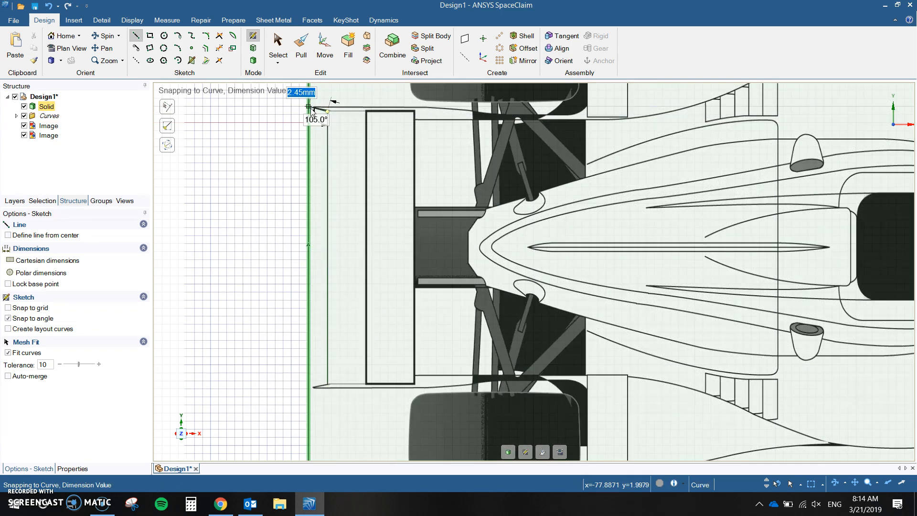
click(309, 111)
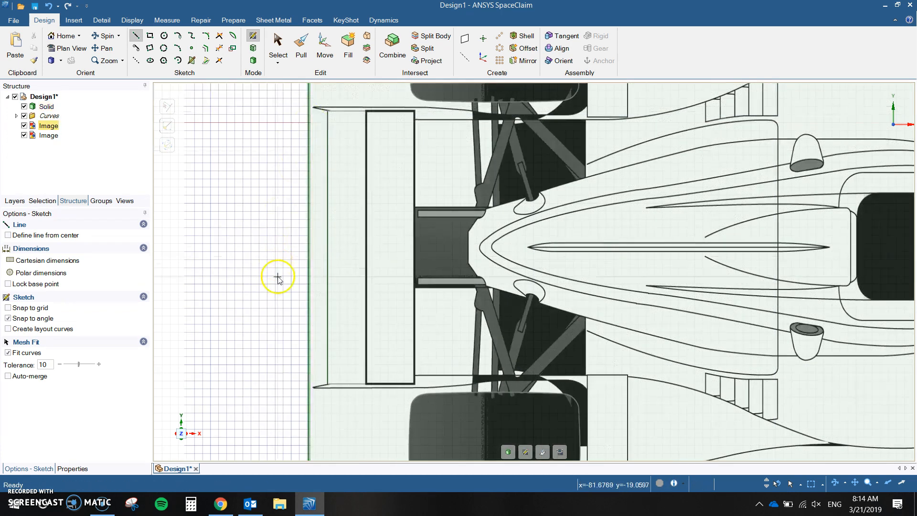
Return to 3D mode and pull the block's back face inward about 33 mm, towards the car's centreline.
scroll(274, 309, down, 5)
scroll(273, 309, down, 3)
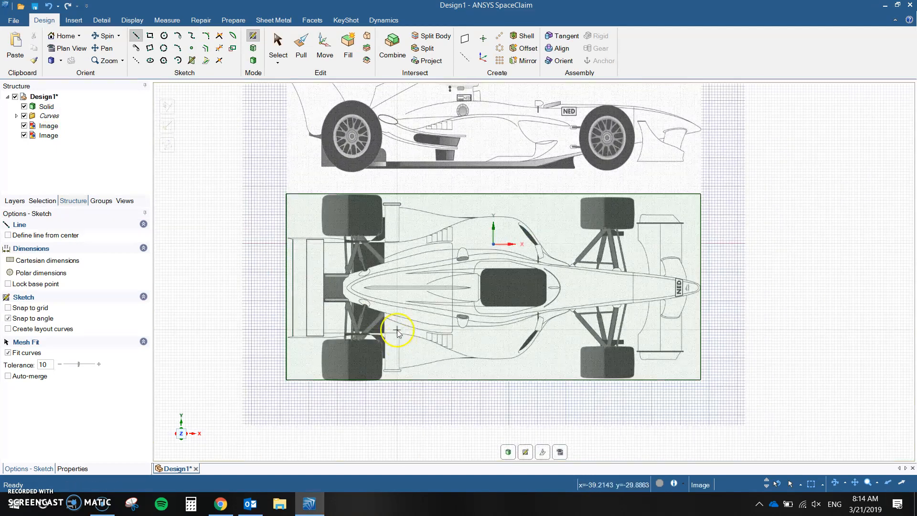
middle_drag(746, 257, 710, 293)
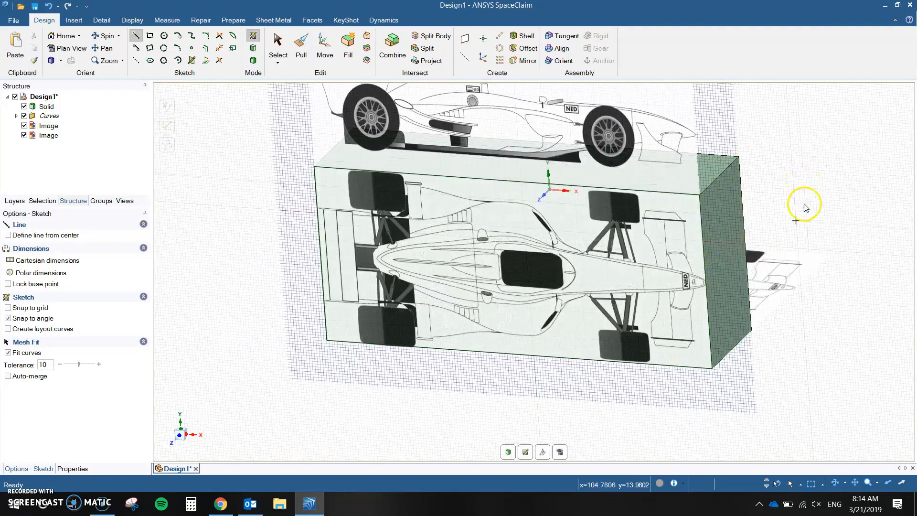
click(510, 455)
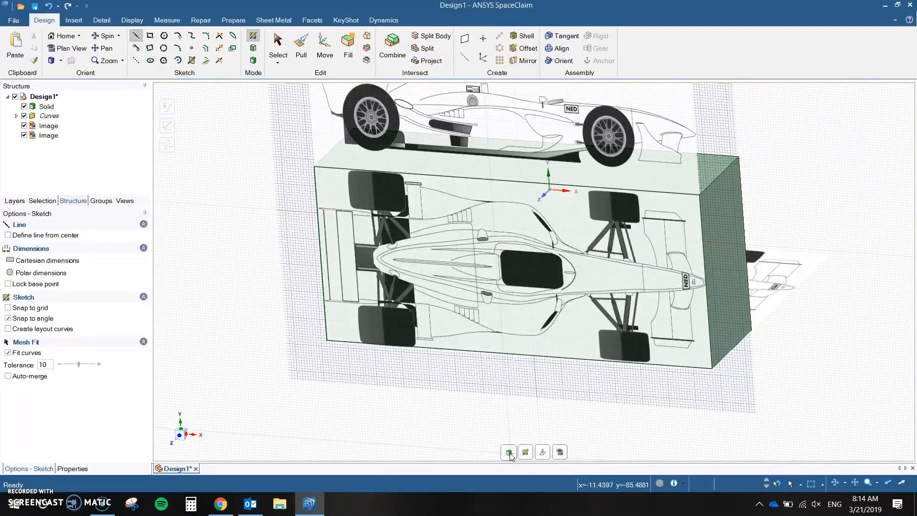
click(524, 449)
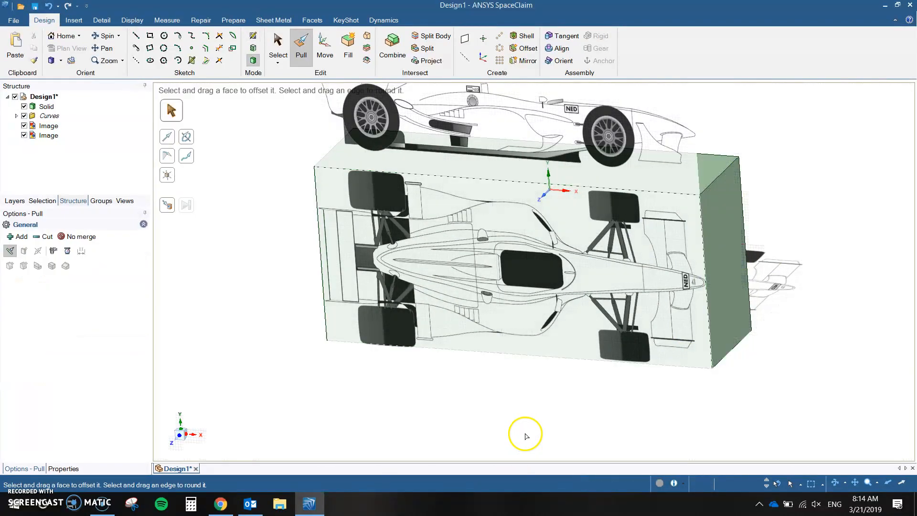
click(717, 165)
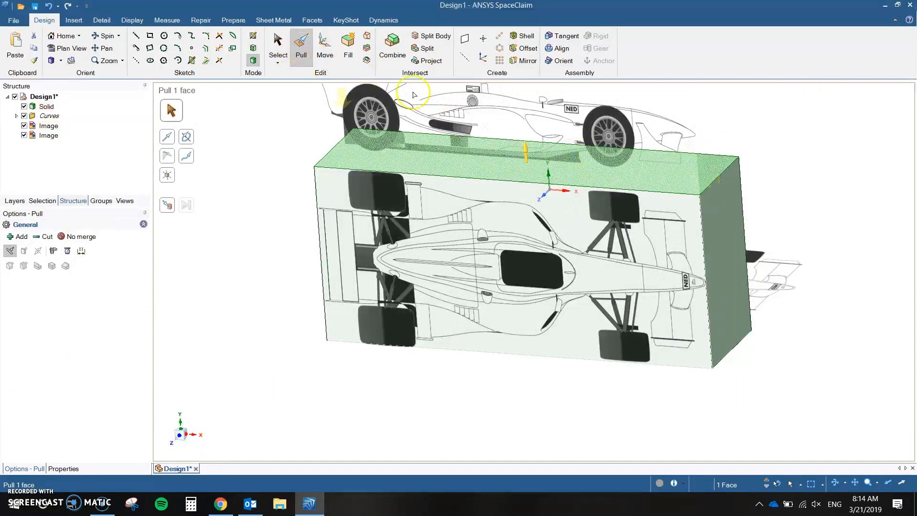
drag(526, 152, 514, 239)
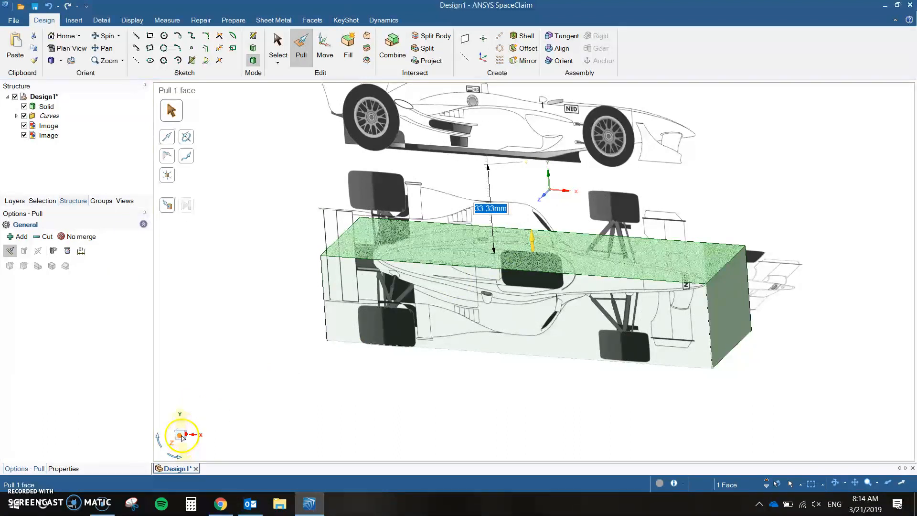
Reference the back face's pull dimension to the block's opposite long edge and set the block's width to 32 mm.
middle_drag(397, 400, 433, 376)
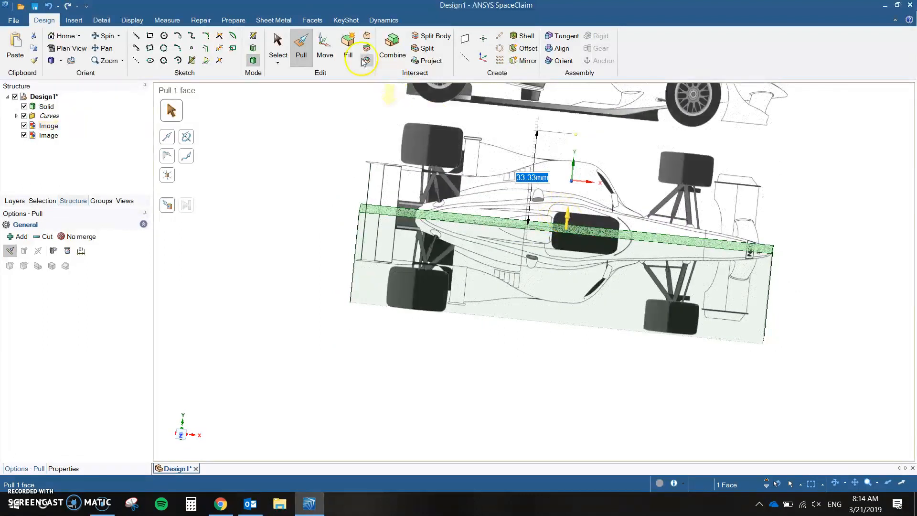
click(81, 251)
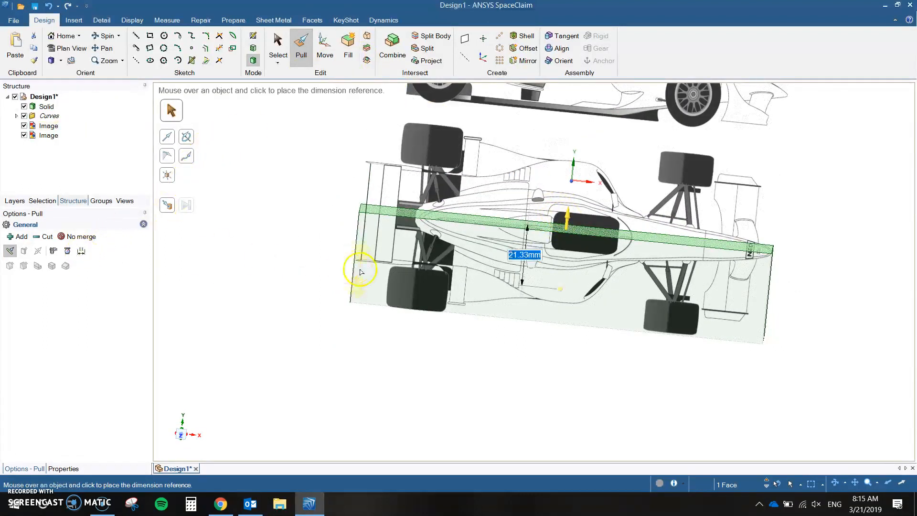
click(528, 321)
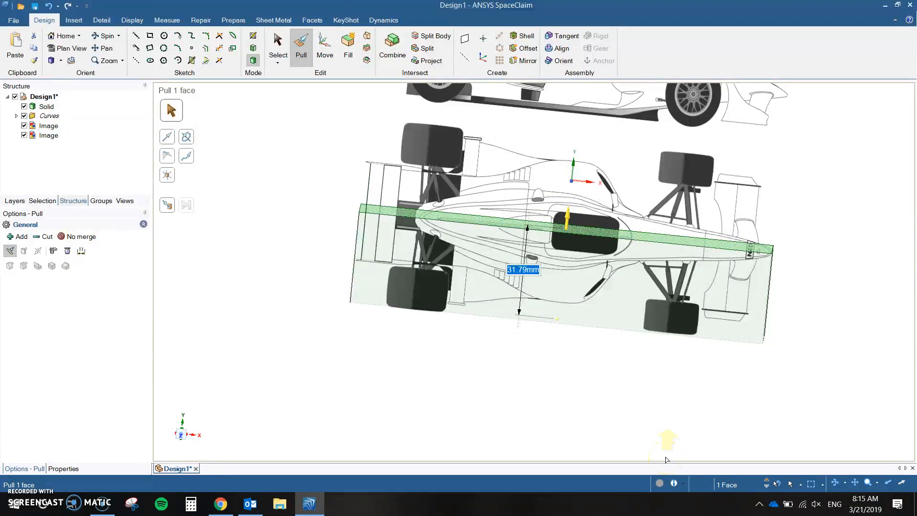
key(Return)
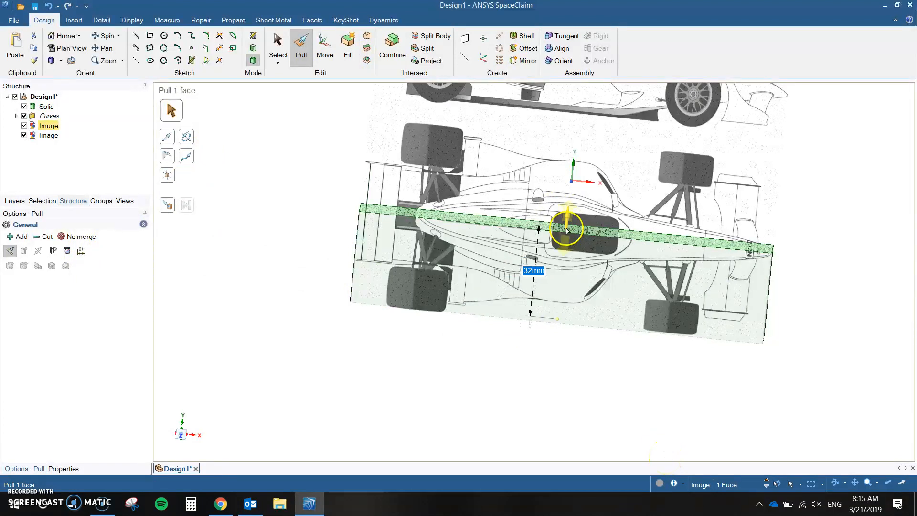
right_click(329, 178)
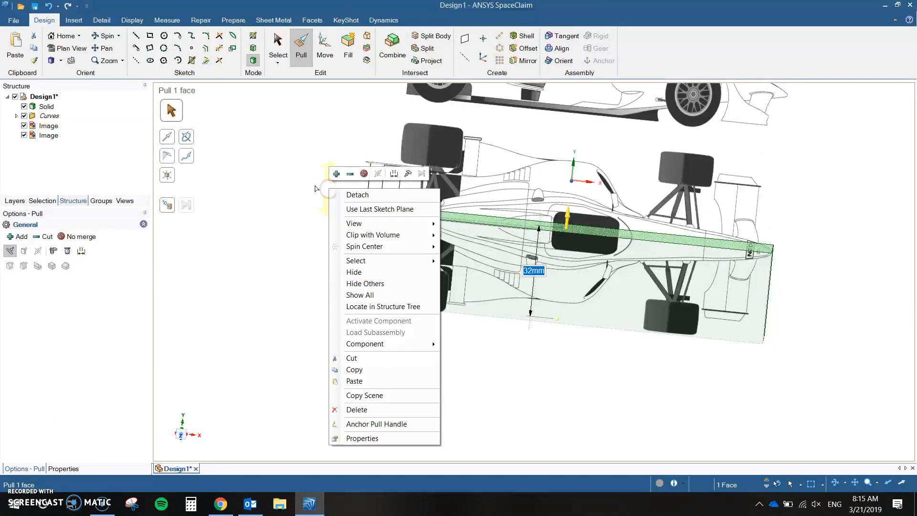
click(313, 186)
Leave the Pull tool and examine the half-width block against the top-view blueprint from several orientations.
mouse_move(186, 436)
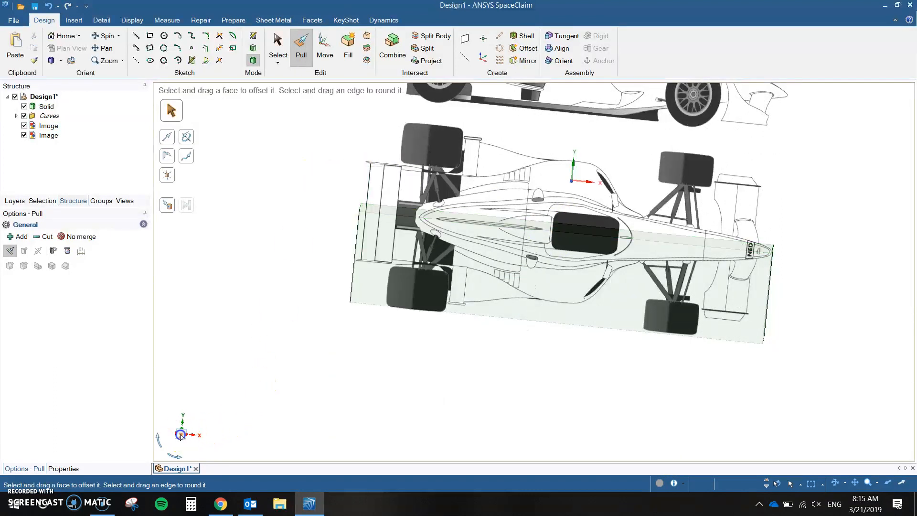
right_click(225, 331)
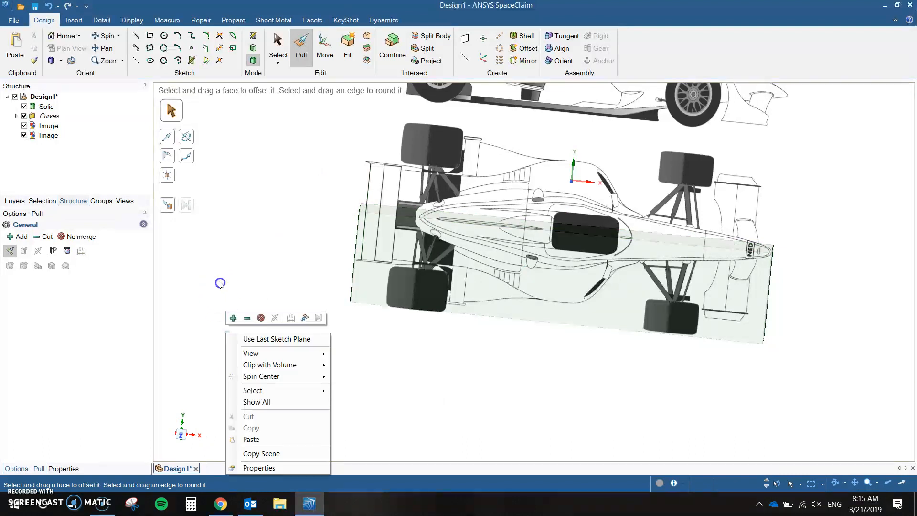
click(278, 42)
click(181, 433)
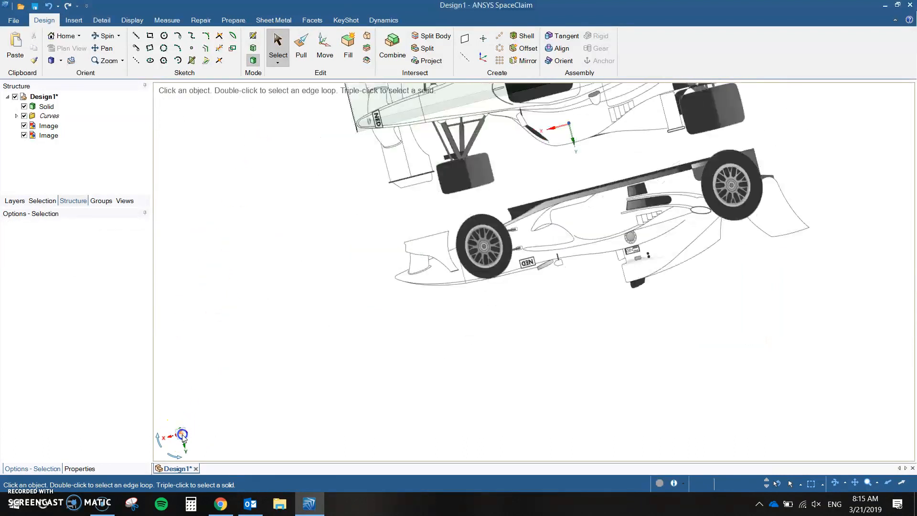
click(186, 435)
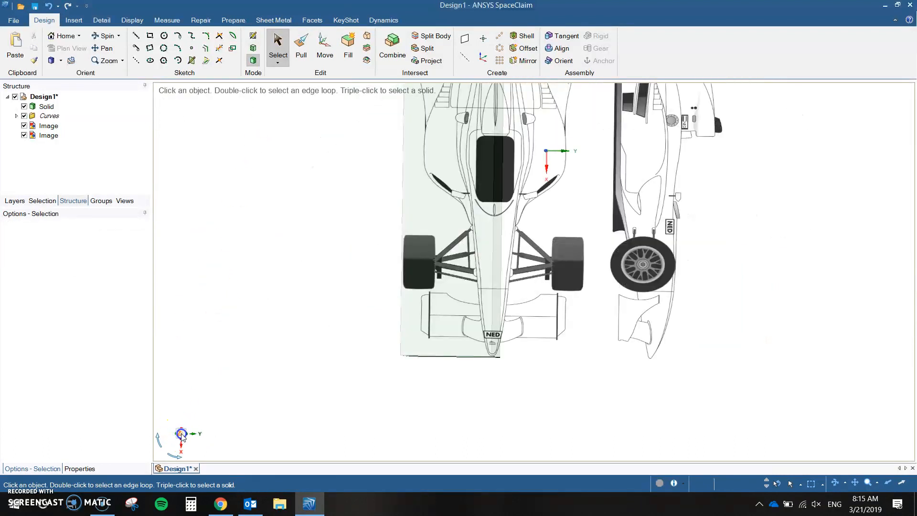
click(173, 458)
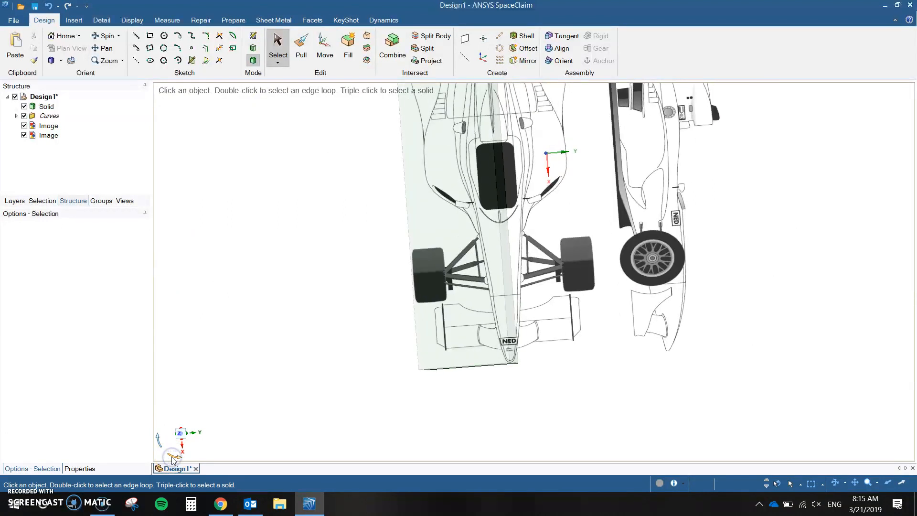
middle_drag(371, 240, 313, 303)
middle_drag(905, 234, 877, 308)
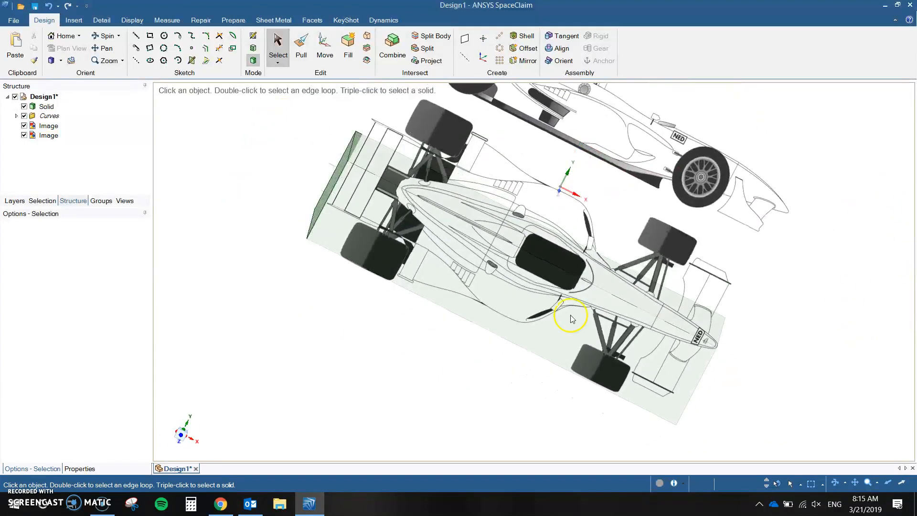
click(182, 436)
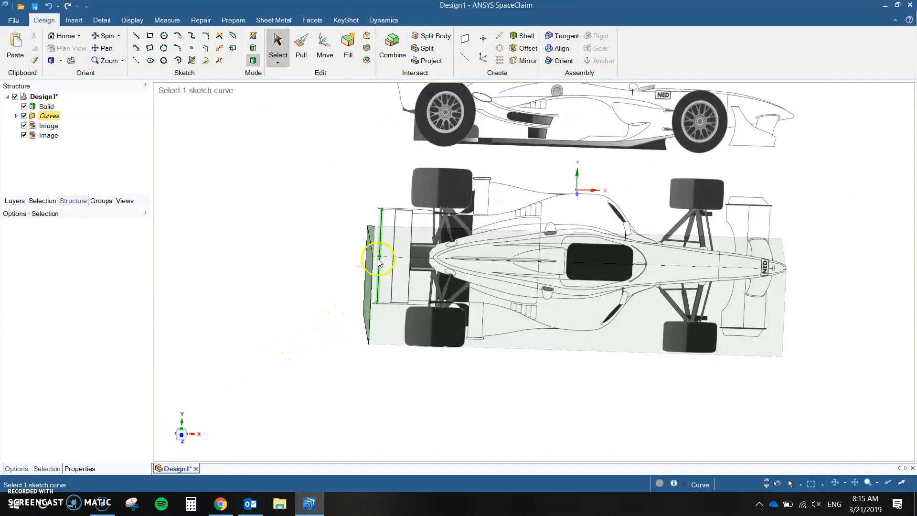
On the block's top face, sketch a short line from the outer end of the rear-wing line to the block's rear edge.
click(385, 326)
click(136, 36)
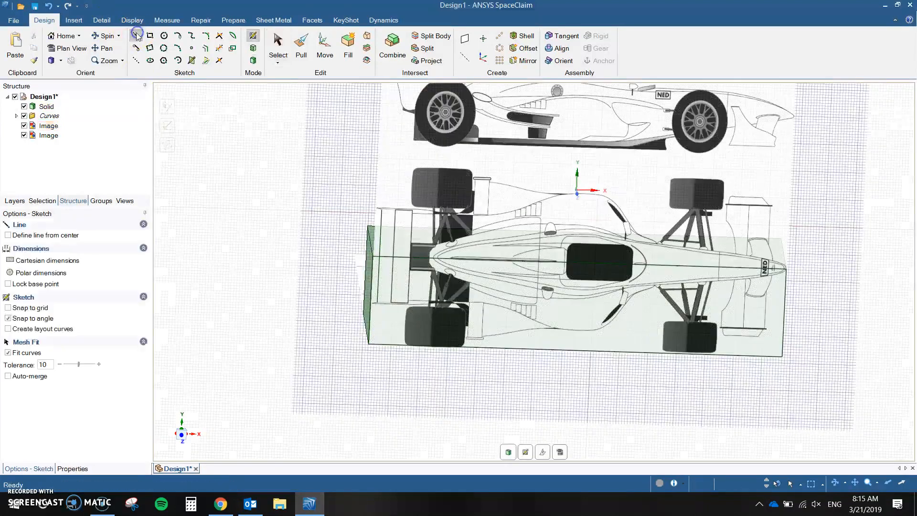
scroll(381, 309, up, 4)
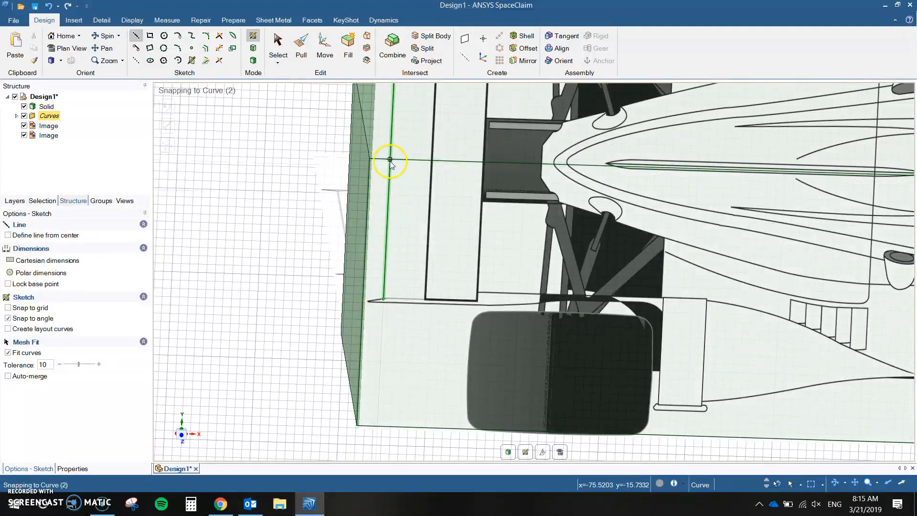
click(384, 299)
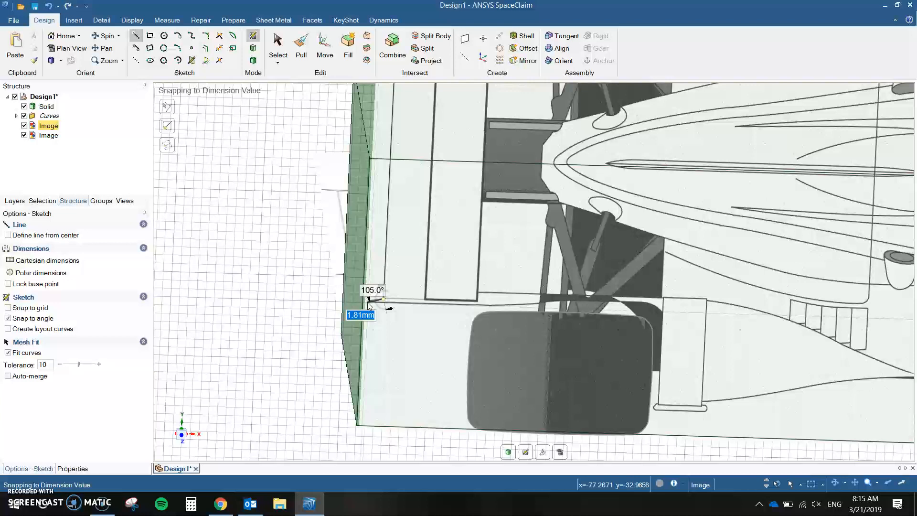
click(364, 303)
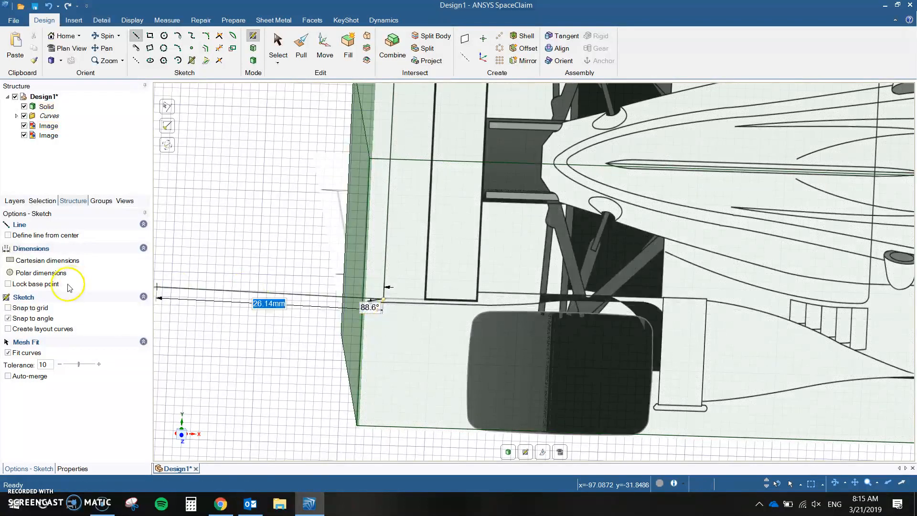
click(363, 305)
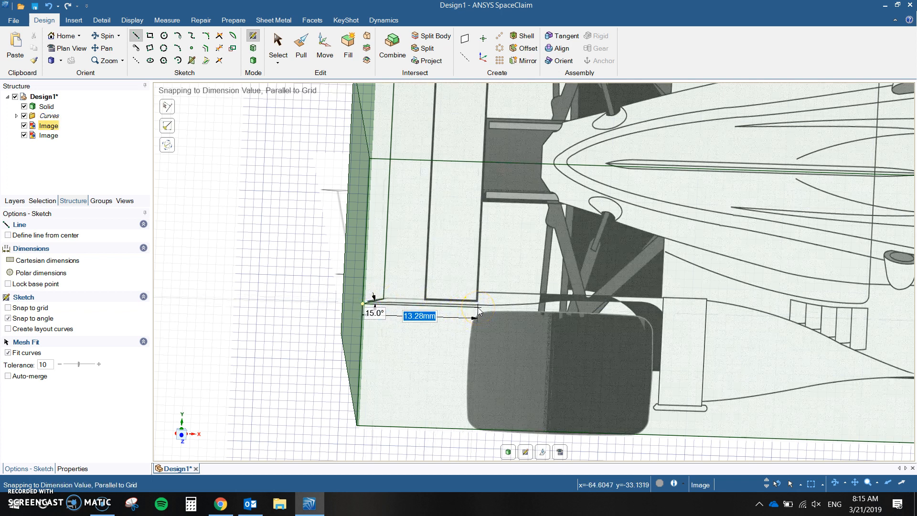
Close the rear-wing outline with lines about 13 mm along the end plate, across to the centreline, and about 11 mm back along it.
click(479, 308)
scroll(482, 289, down, 3)
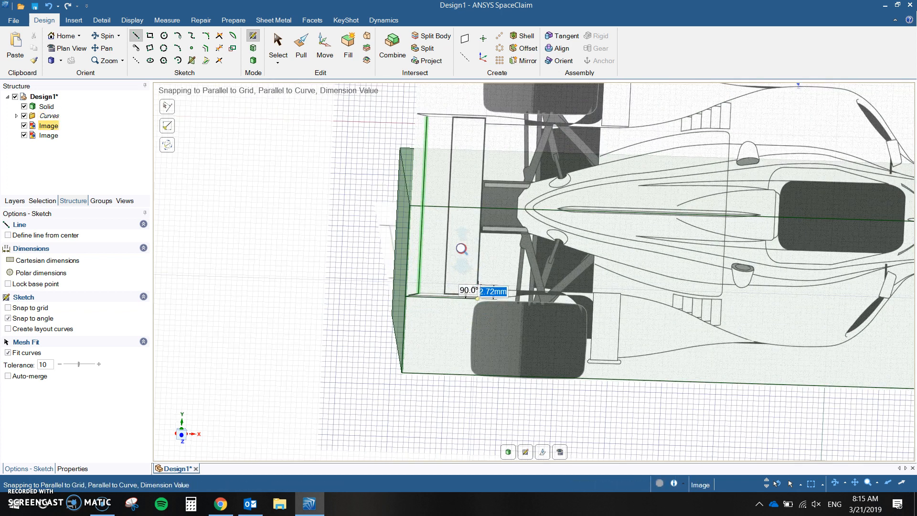
click(481, 208)
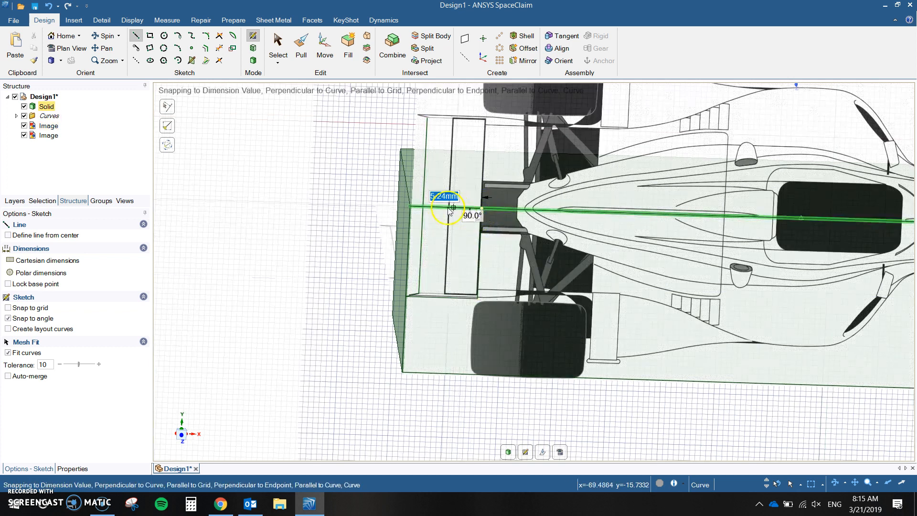
click(423, 208)
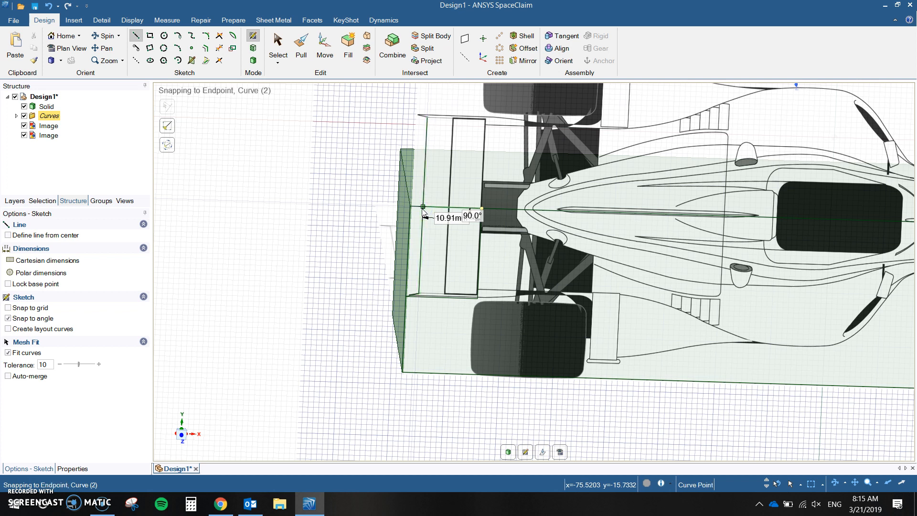
click(528, 303)
Sketch a straight line from the rear wing's forward edge along the dark centre section's outer edge to the bodywork.
shift+middle_drag(482, 321, 345, 345)
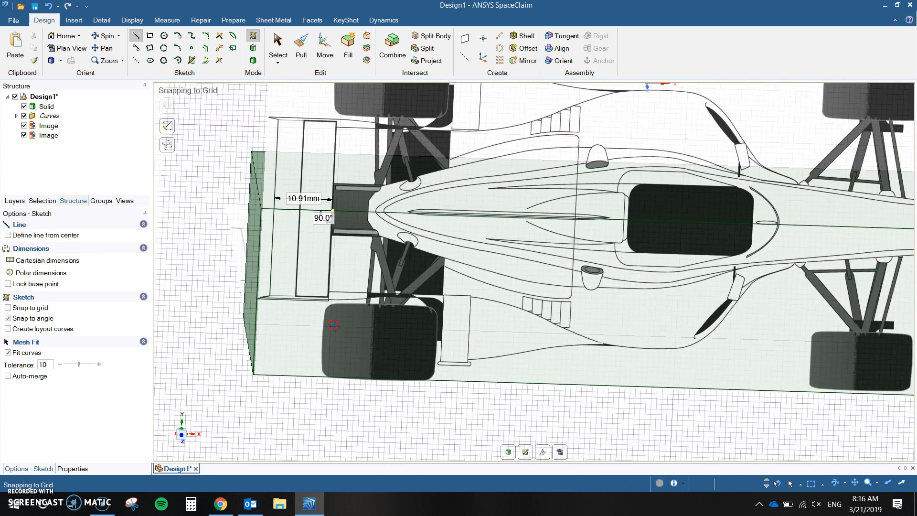
scroll(341, 314, up, 2)
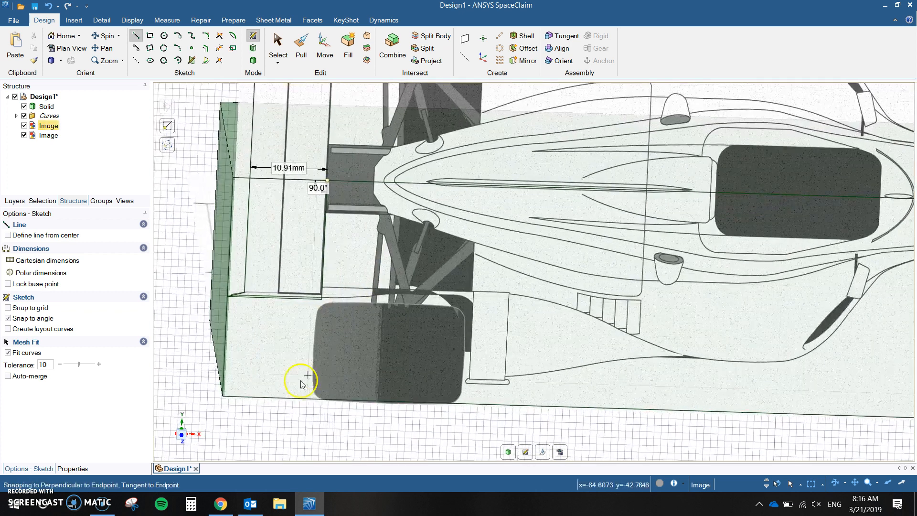
mouse_move(183, 436)
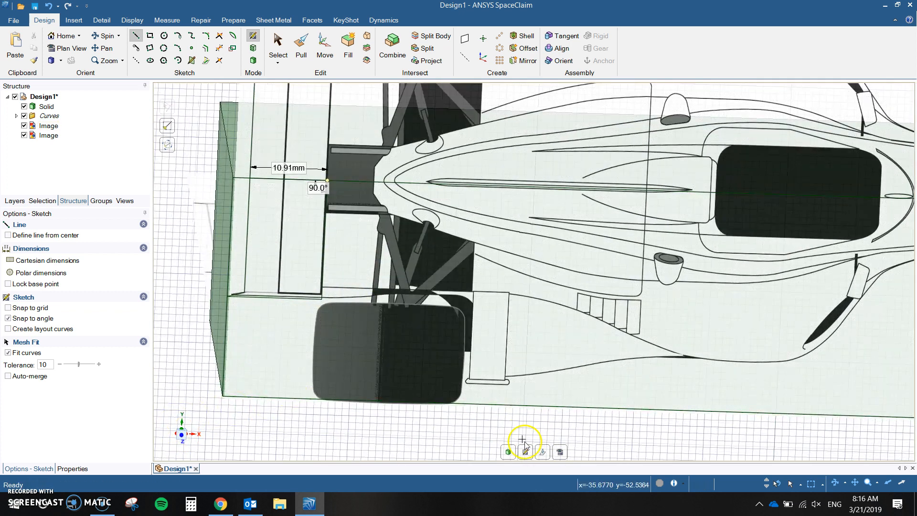
click(561, 452)
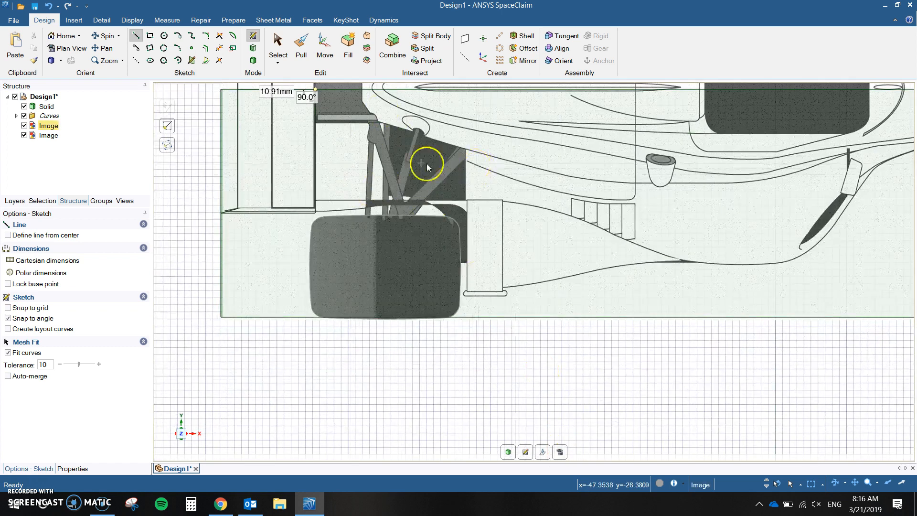
scroll(392, 177, down, 5)
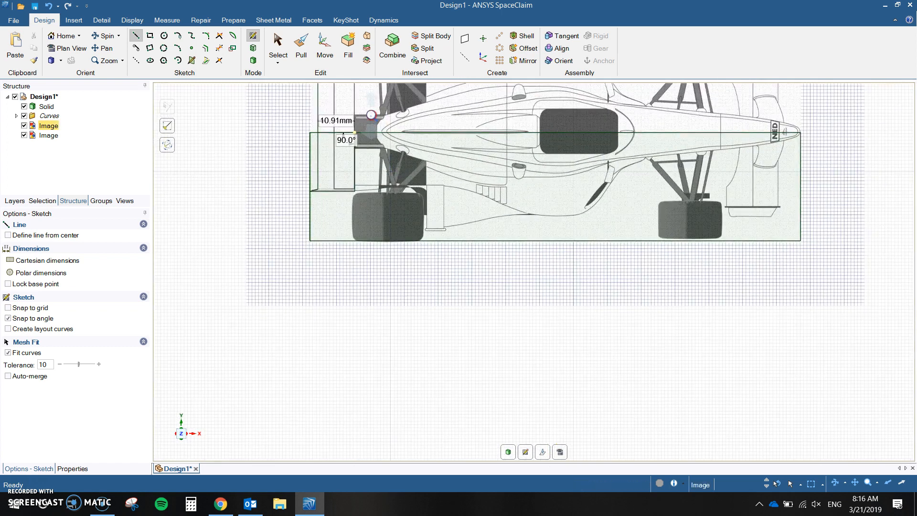
scroll(360, 153, up, 4)
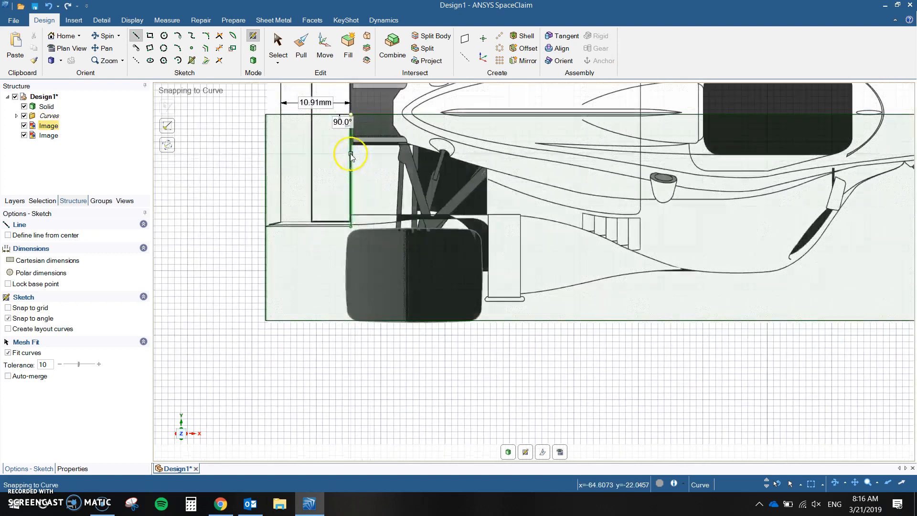
click(407, 145)
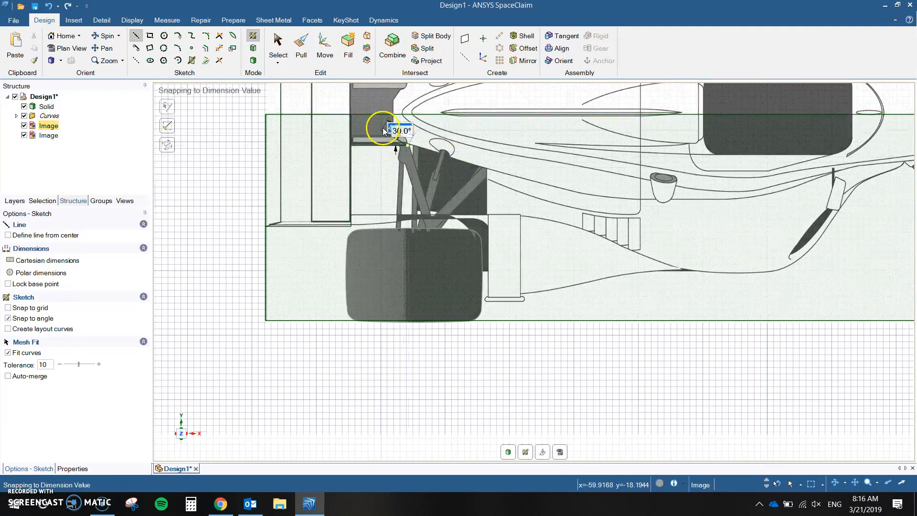
Sketch a spline from that line's end along the bodywork's tapered edge behind the rear suspension arms.
click(191, 40)
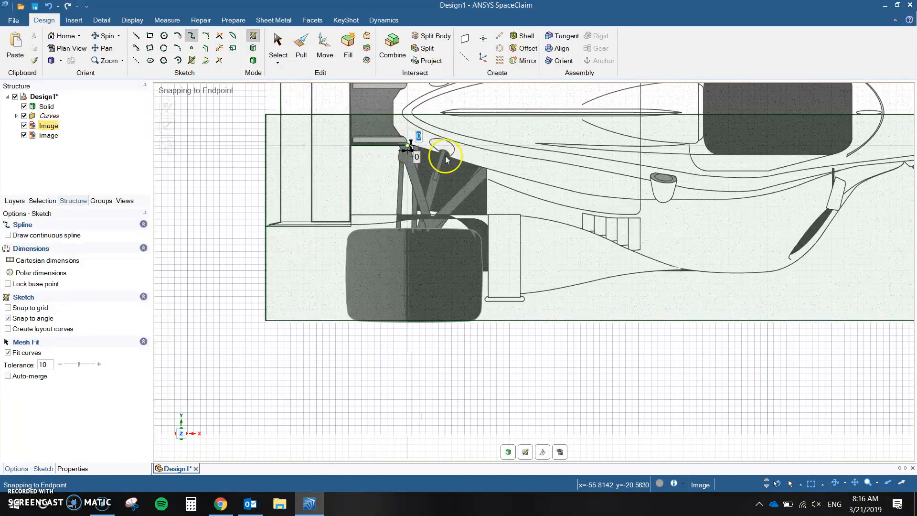
click(411, 148)
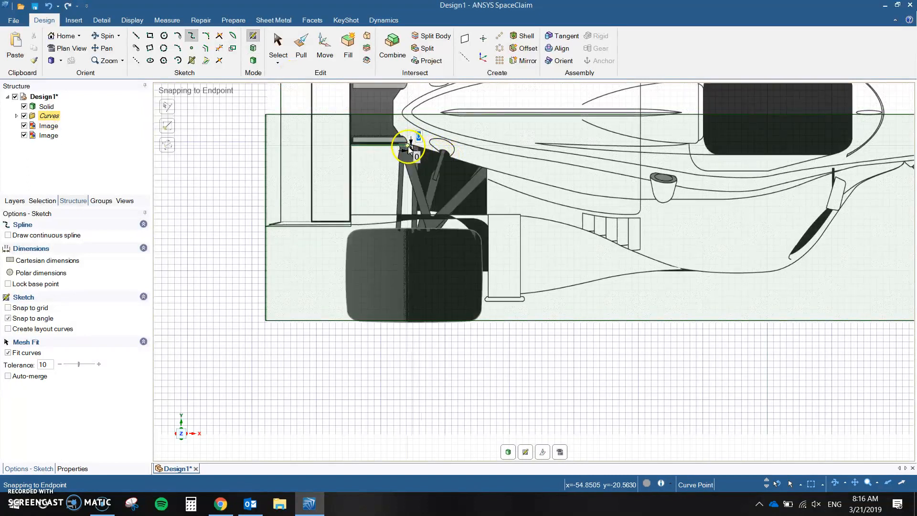
click(446, 154)
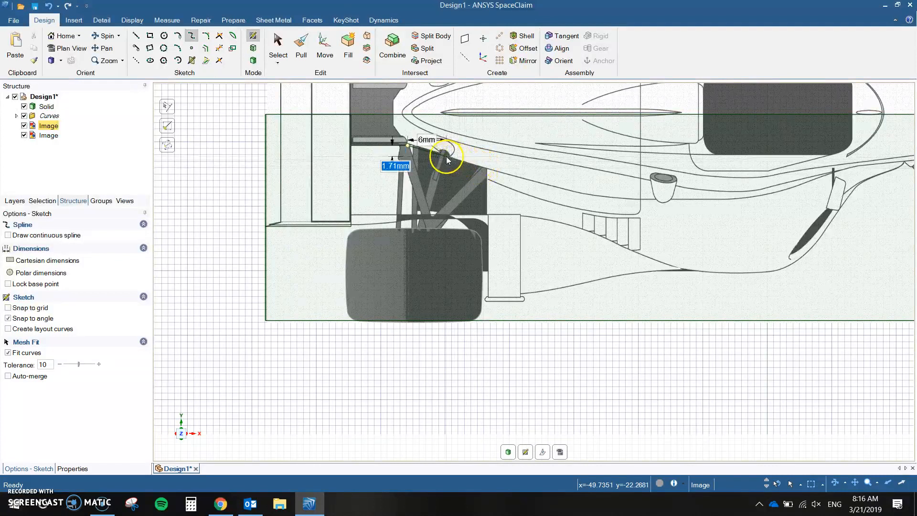
drag(446, 156, 526, 181)
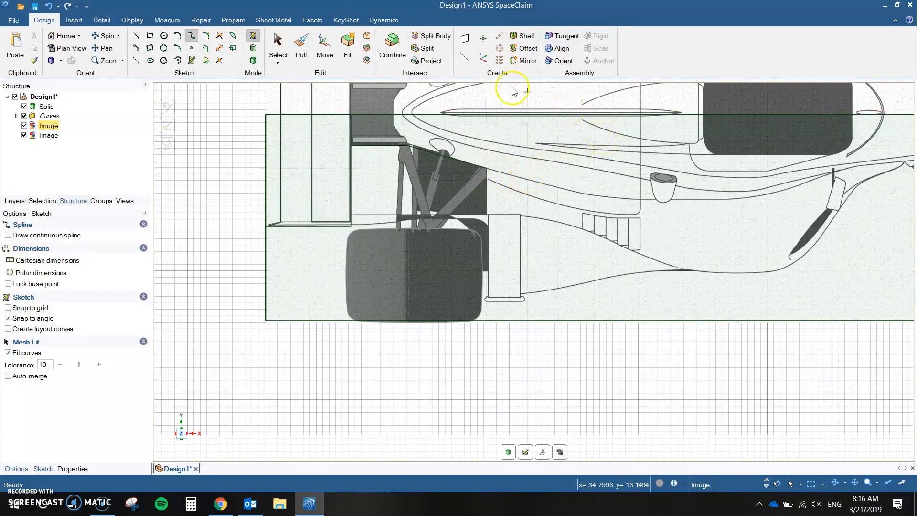
Sketch lines from the bodywork edge outward past the rear wheel's inner side and along the narrow end plate of the adjoining panel.
click(136, 35)
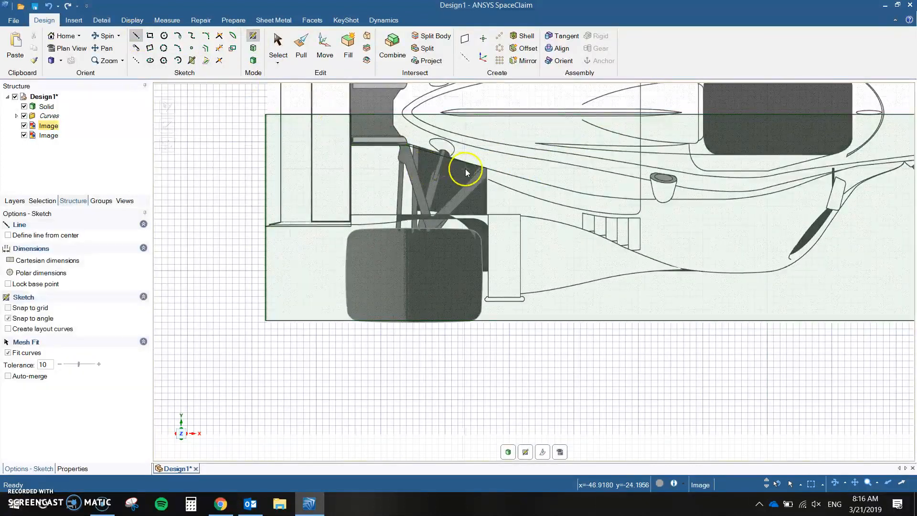
drag(486, 169, 488, 300)
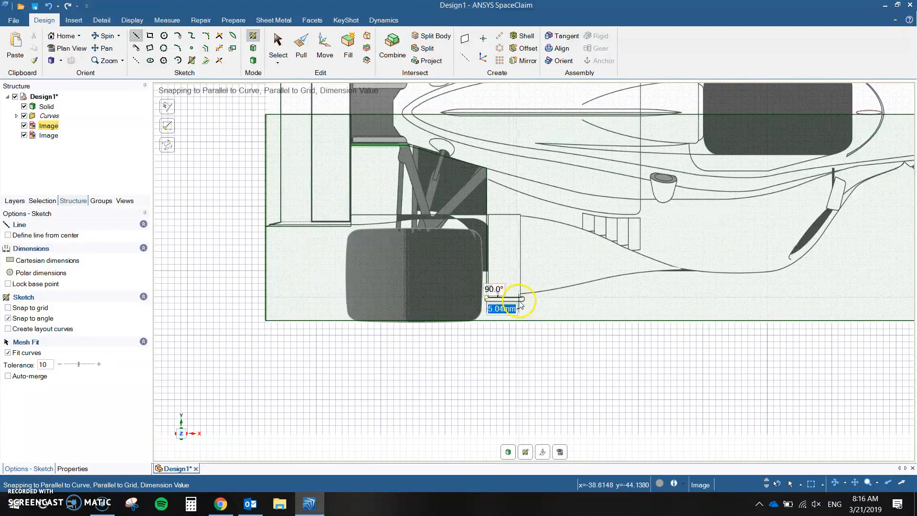
click(523, 300)
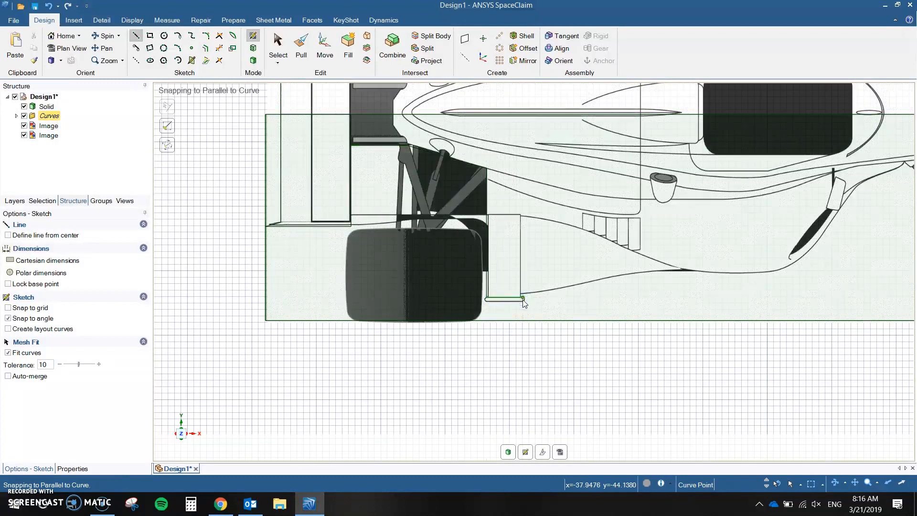
Sketch a rectangle of about 6.4 by 0.7 mm around the narrow end plate beside the rear wheel.
click(149, 37)
scroll(484, 298, up, 5)
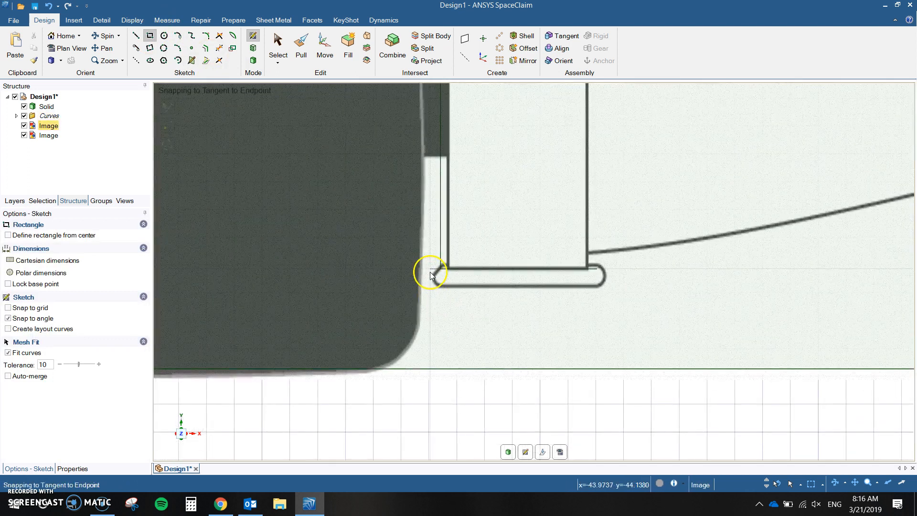
click(430, 274)
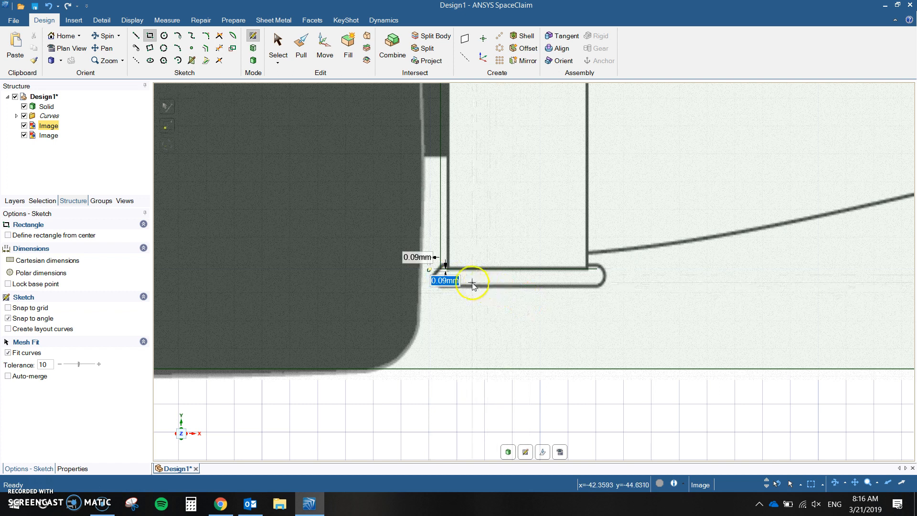
key(Escape)
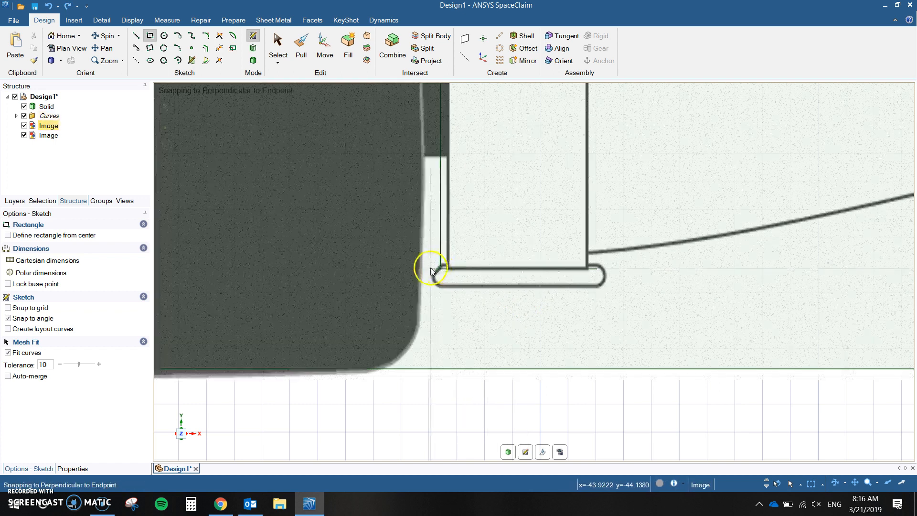
click(430, 269)
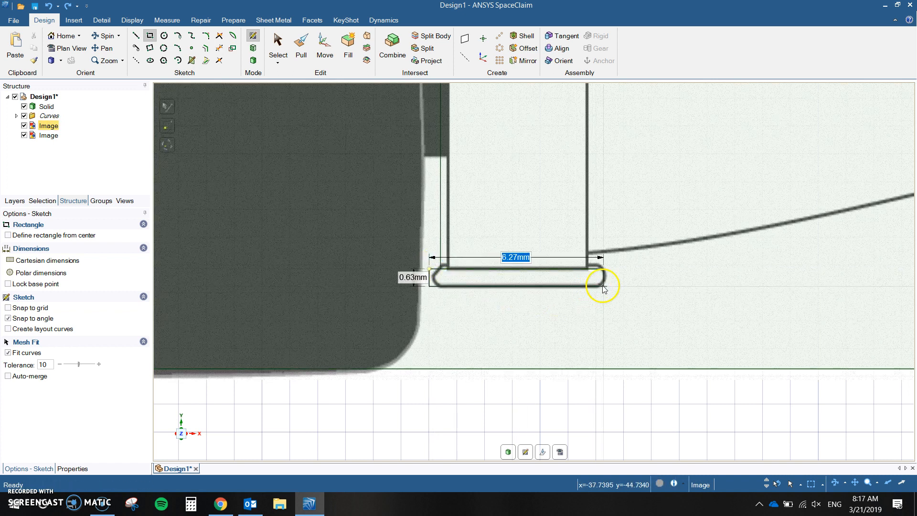
key(Tab)
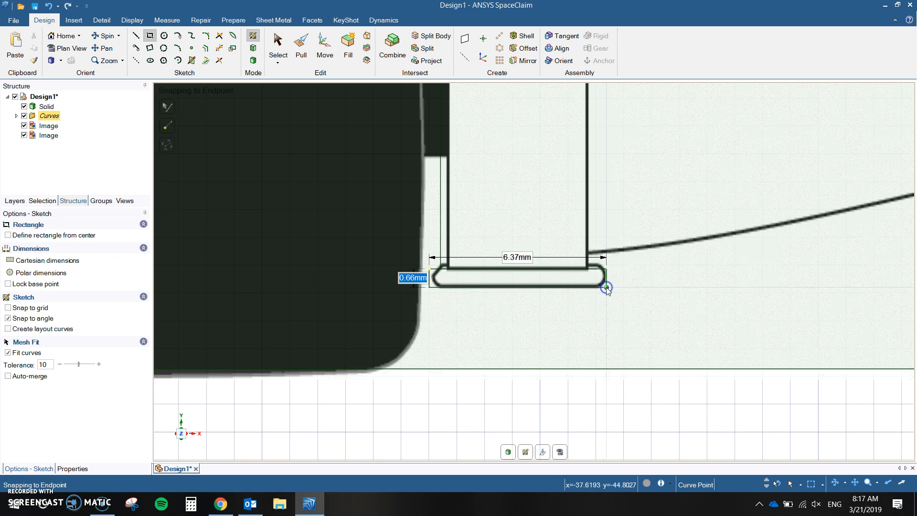
scroll(607, 286, down, 5)
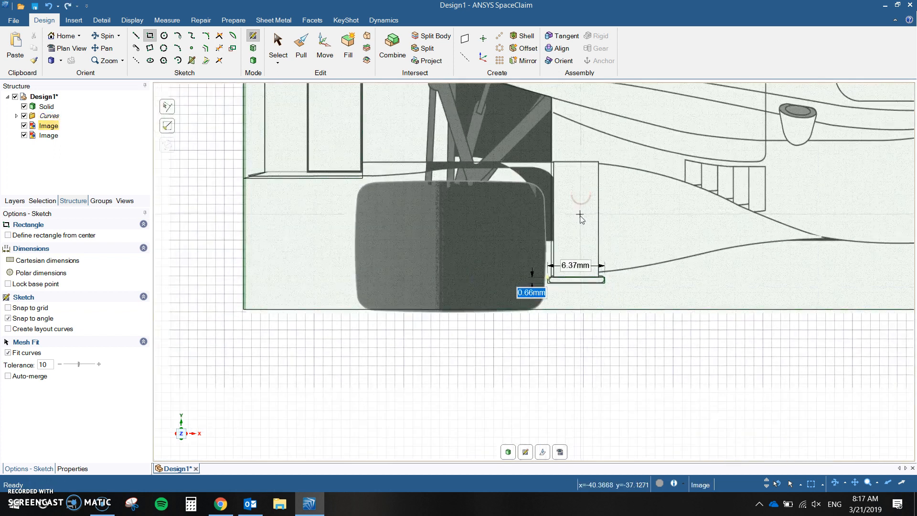
Sketch a line about 0.6 mm long from the end plate up the panel's forward edge to the start of the sidepod curve.
mouse_move(580, 216)
shift+middle_down()
mouse_move(327, 272)
mouse_move(235, 317)
shift+middle_up()
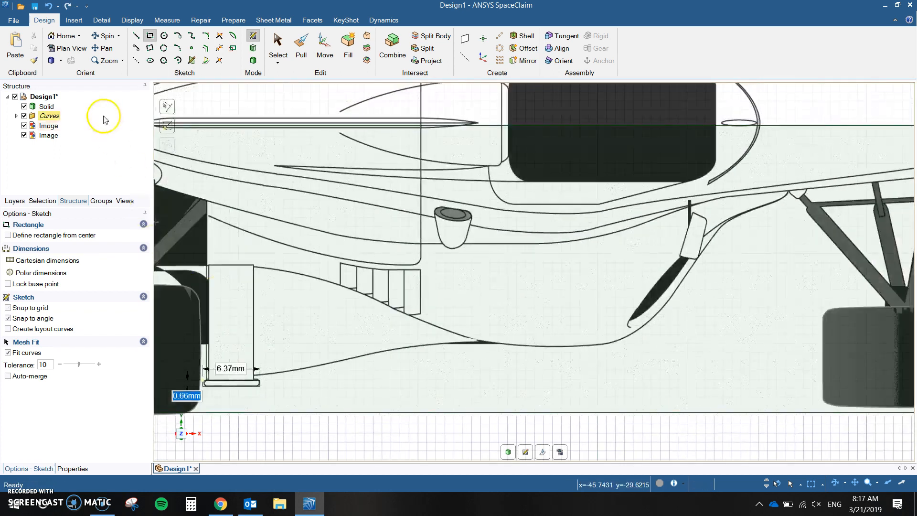
click(191, 36)
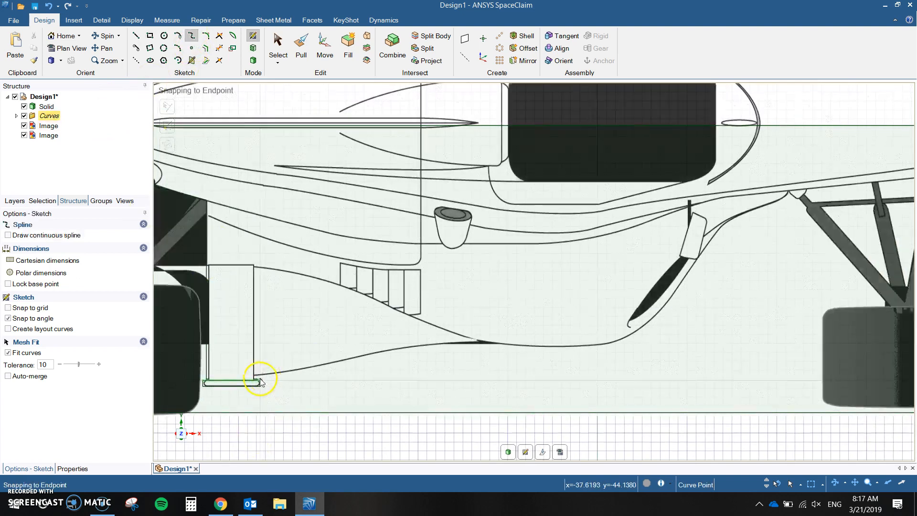
scroll(253, 380, up, 5)
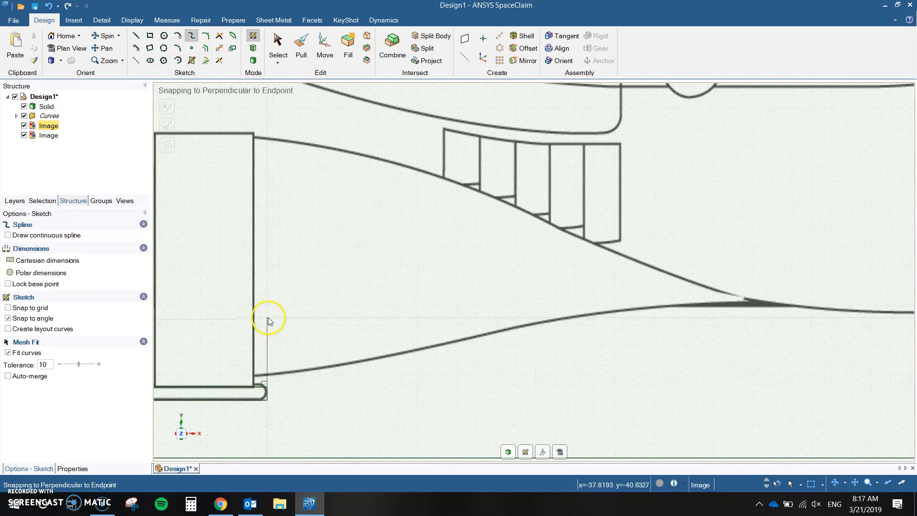
click(136, 39)
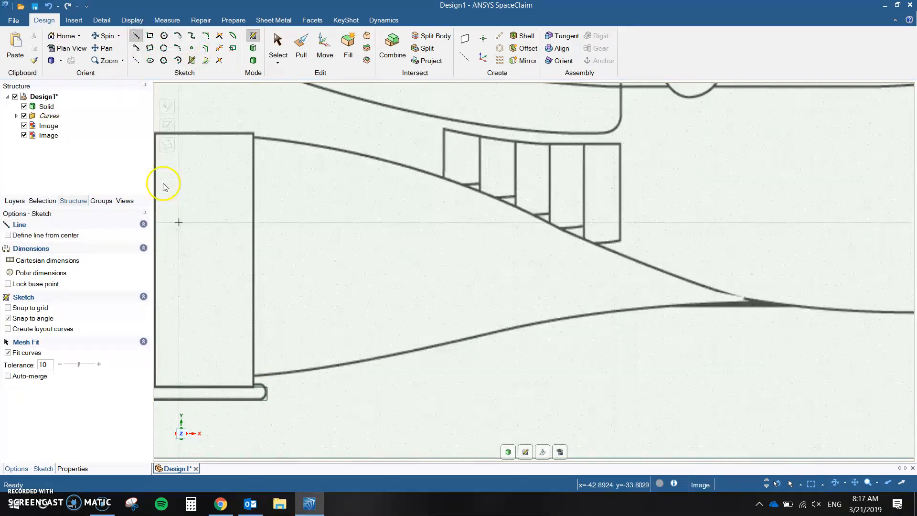
click(254, 387)
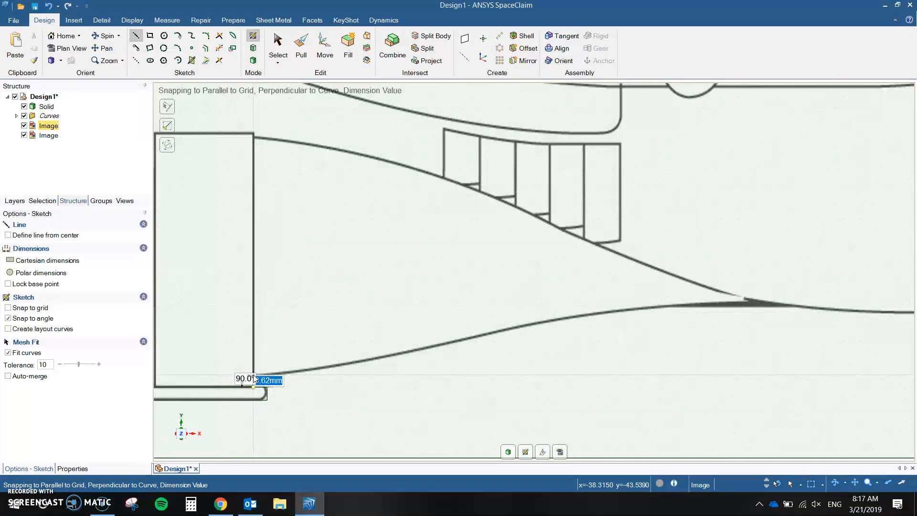
click(254, 377)
Sketch a spline from that line's end along the sidepod's outer edge, around its forward curve, to the rearmost front suspension mount.
click(191, 35)
click(253, 376)
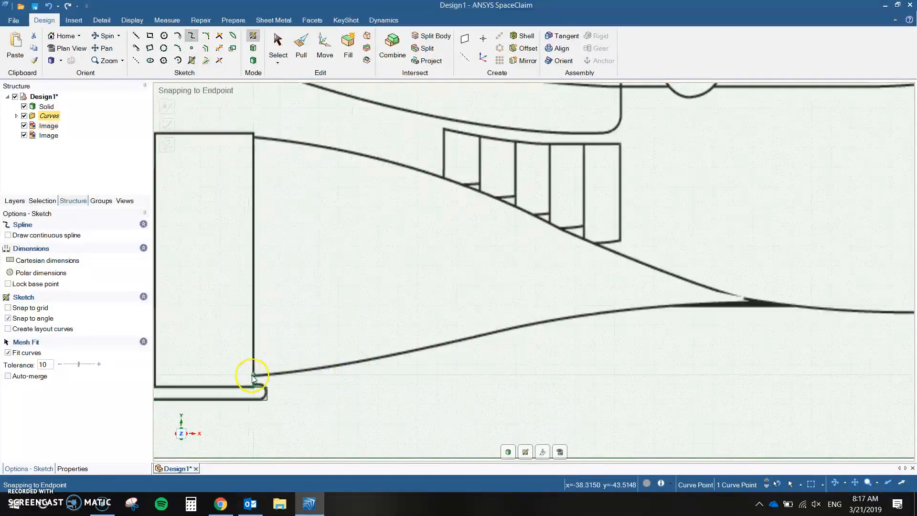
click(348, 366)
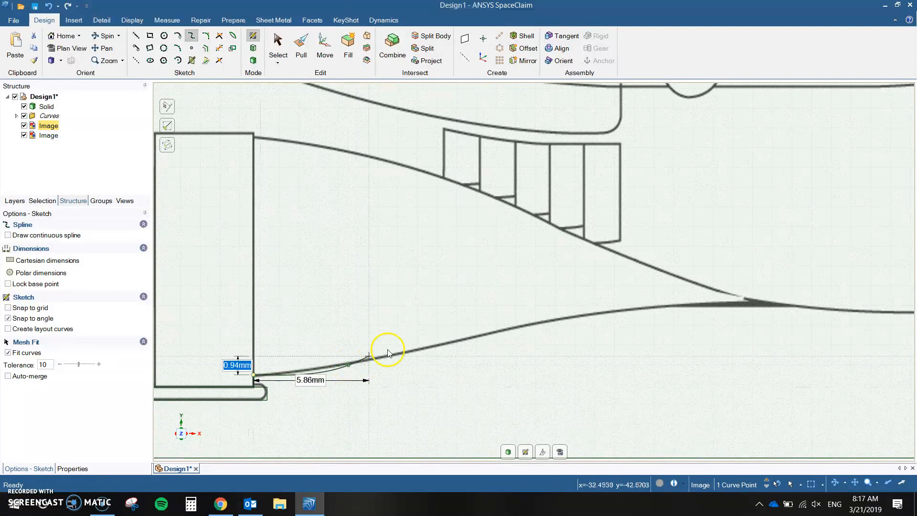
click(443, 344)
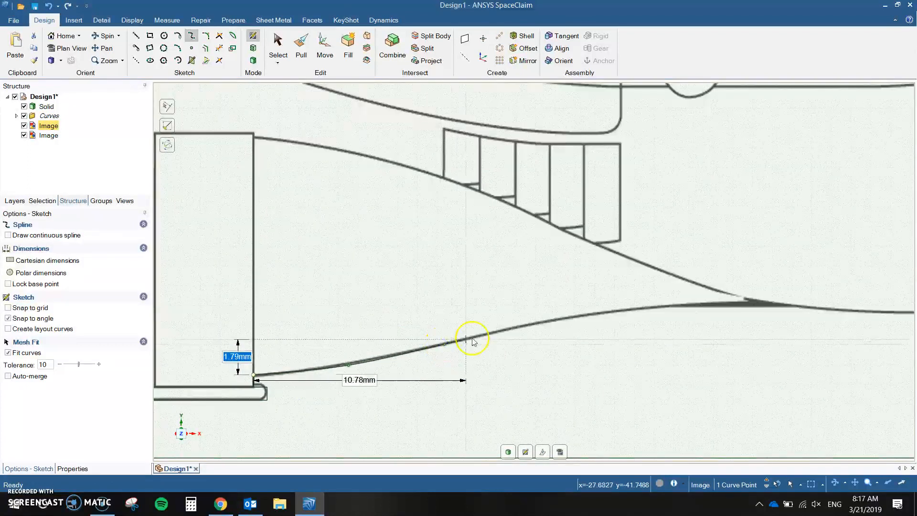
click(556, 319)
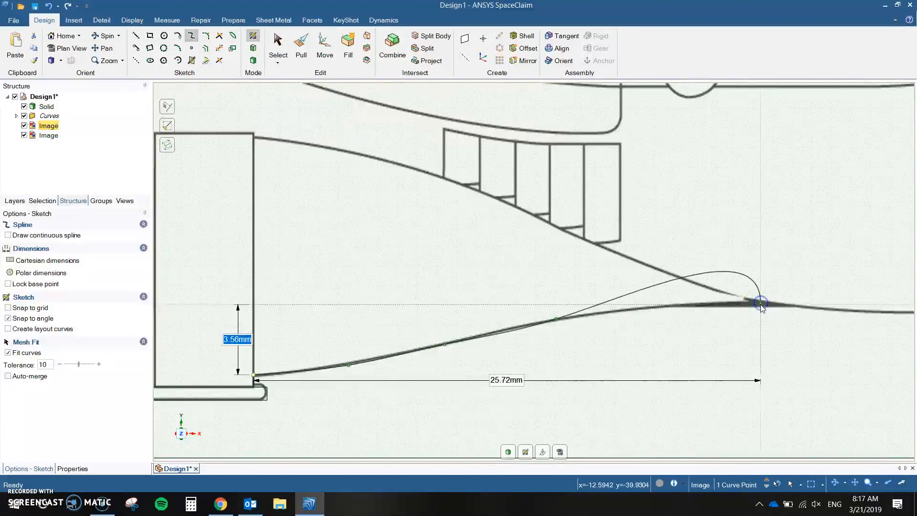
mouse_move(760, 307)
shift+middle_down()
mouse_move(633, 331)
mouse_move(323, 349)
shift+middle_up()
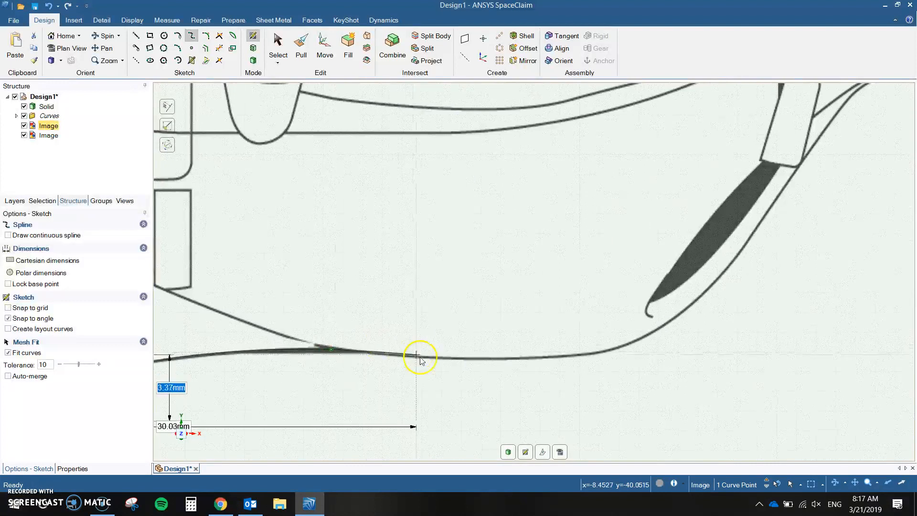
click(443, 358)
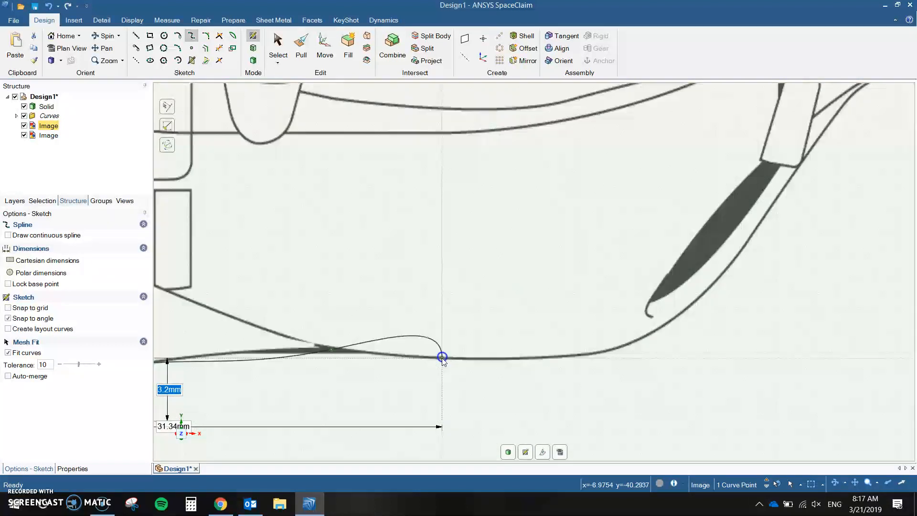
click(572, 358)
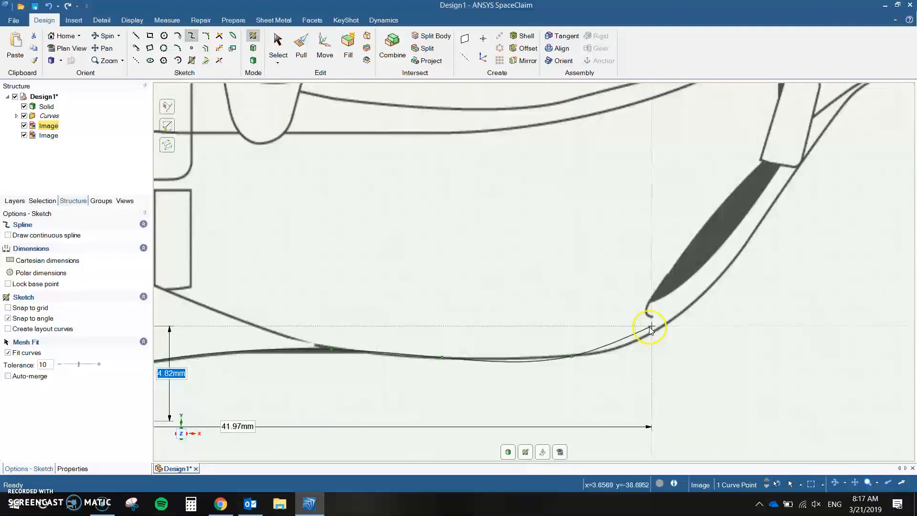
click(626, 347)
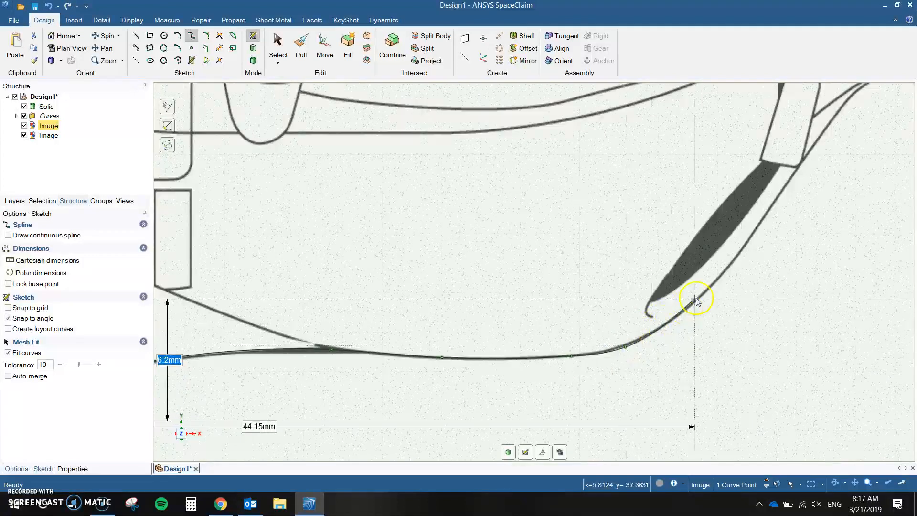
click(723, 273)
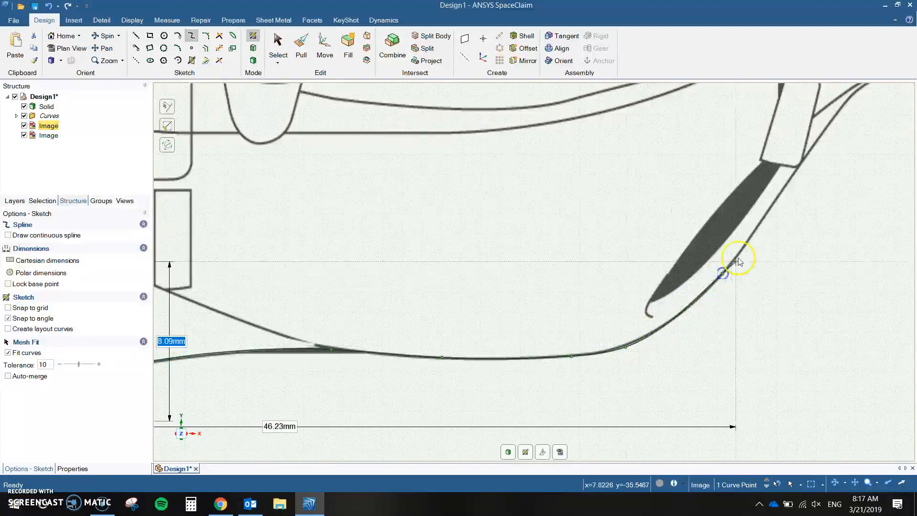
click(813, 149)
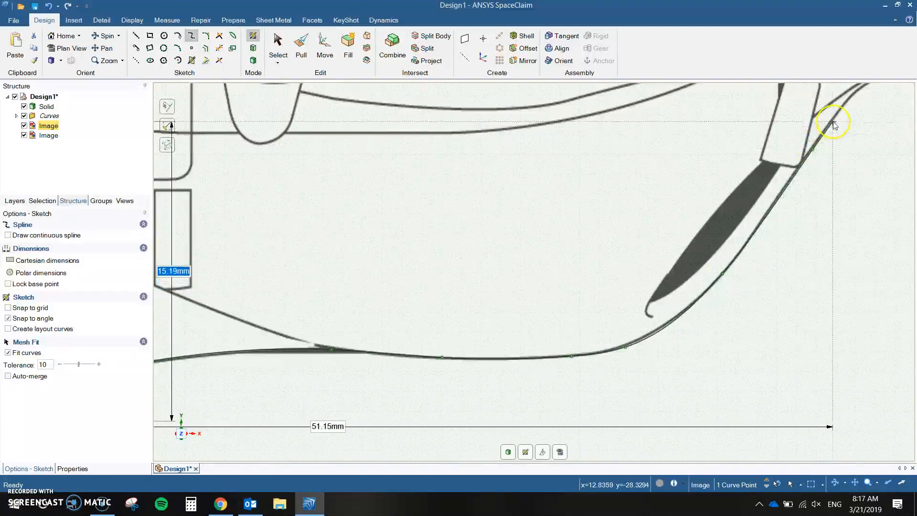
middle_drag(832, 123, 424, 374)
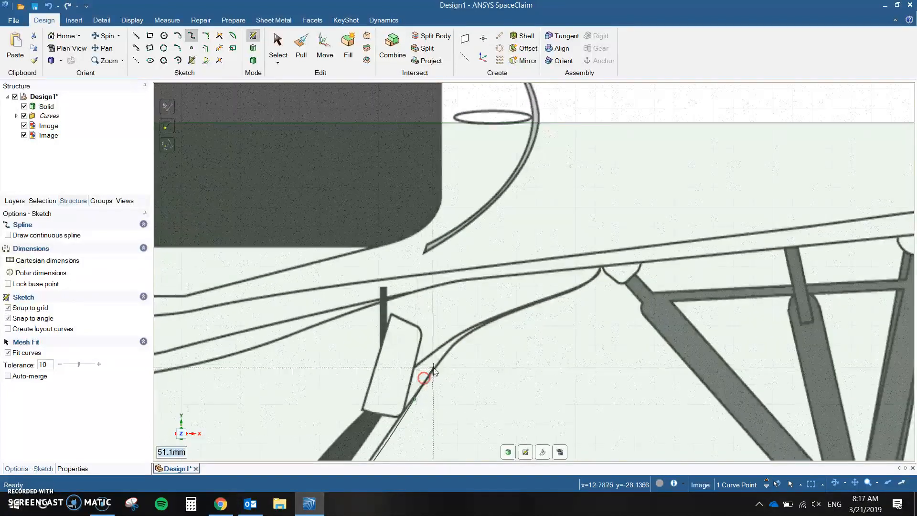
click(459, 339)
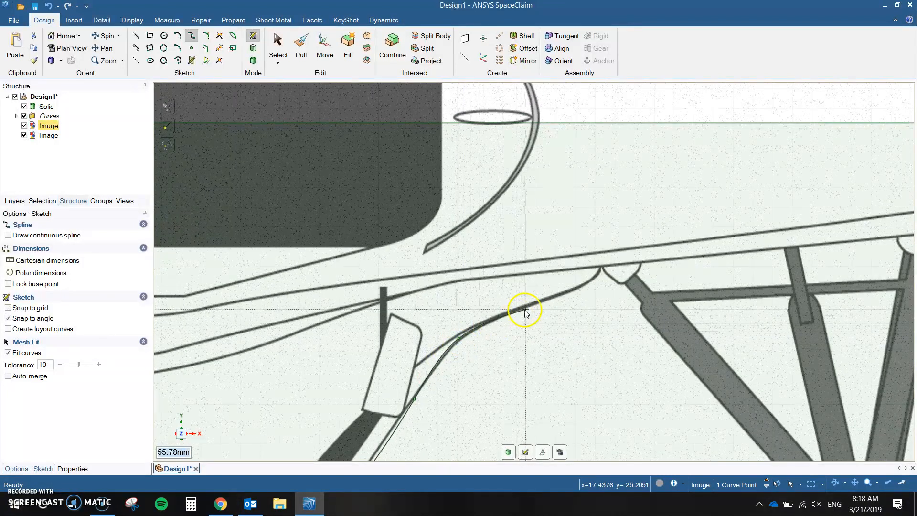
click(495, 320)
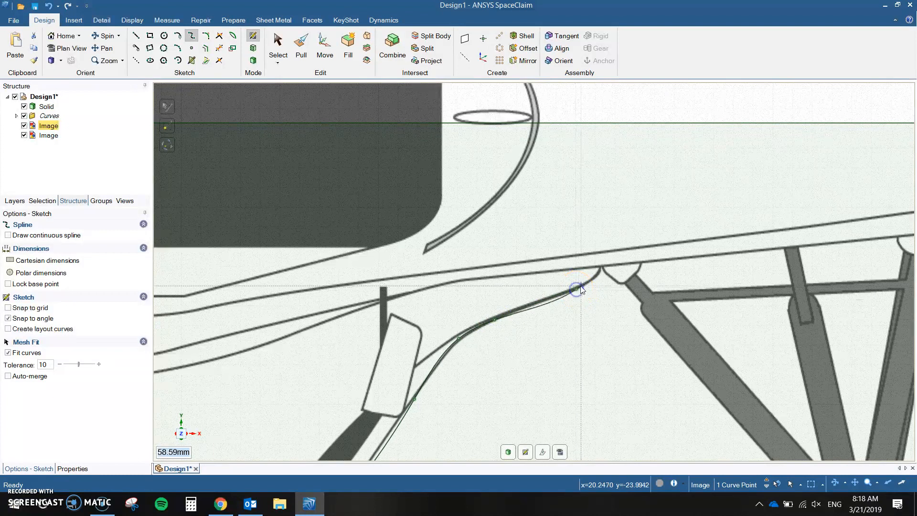
click(602, 268)
key(Escape)
Sketch a spline from the front suspension mount along the nose's outer edge to the nose tip on the centreline, spanning about 46 by 7 mm.
mouse_move(593, 325)
ctrl+middle_down()
mouse_move(440, 377)
mouse_move(207, 403)
mouse_move(214, 386)
ctrl+middle_up()
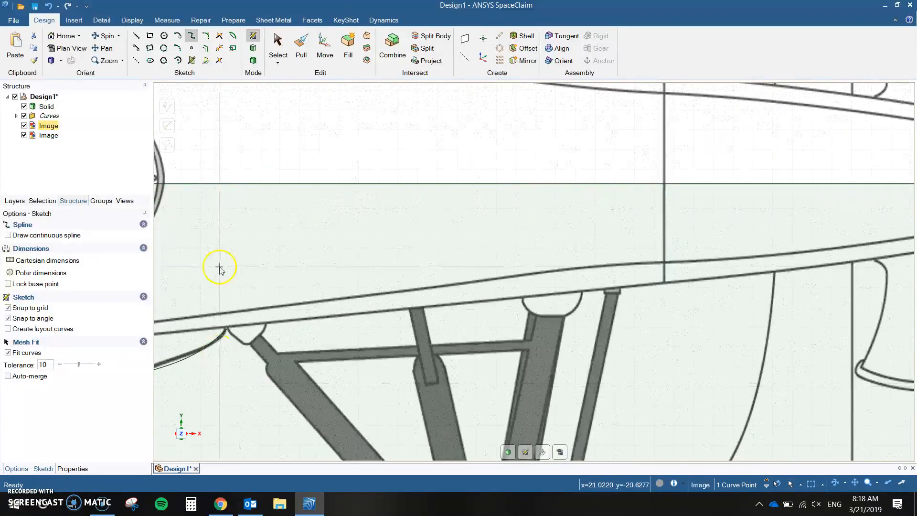
click(228, 329)
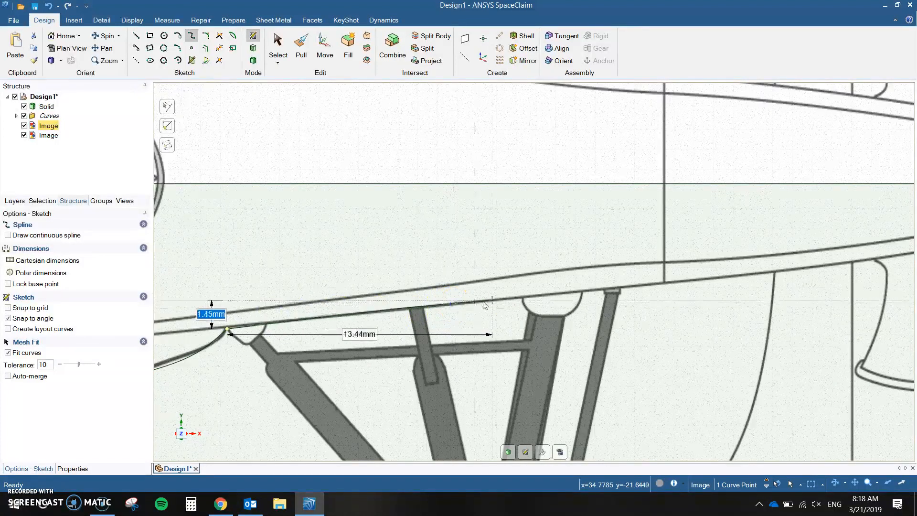
click(710, 280)
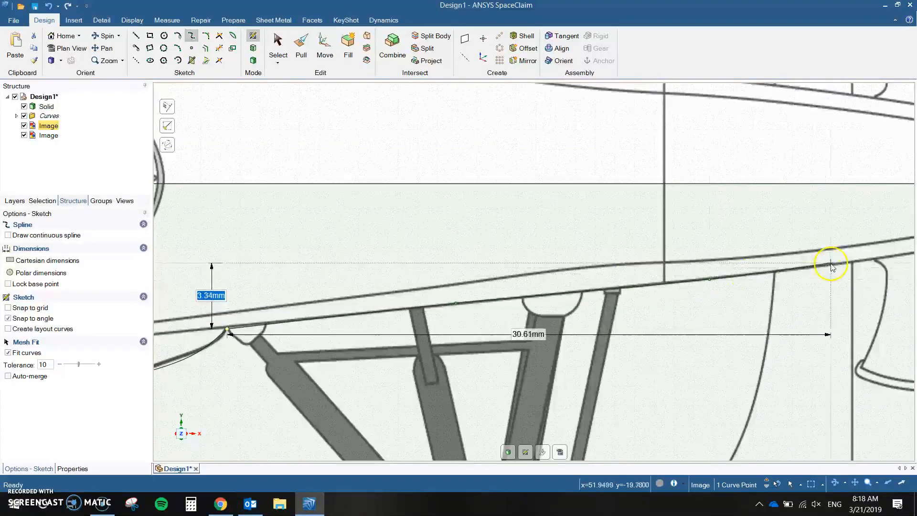
click(859, 263)
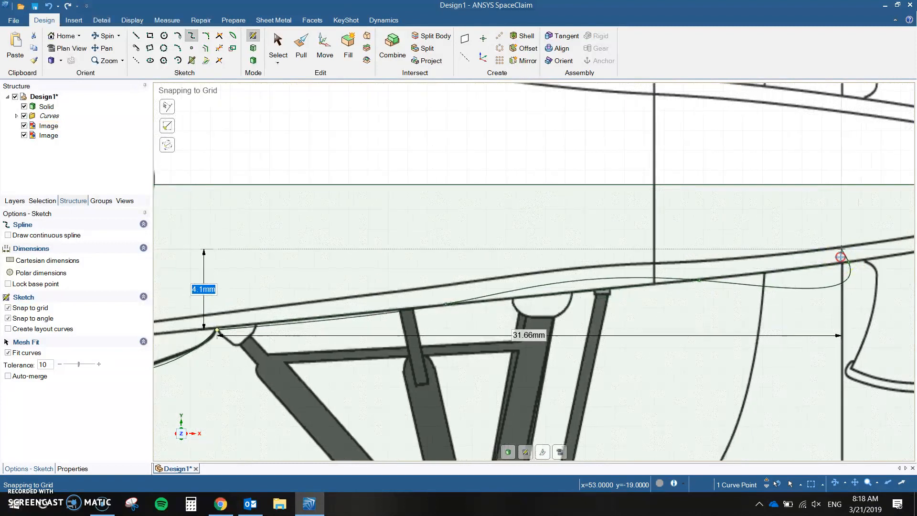
scroll(354, 385, down, 2)
scroll(509, 369, up, 1)
key(shift)
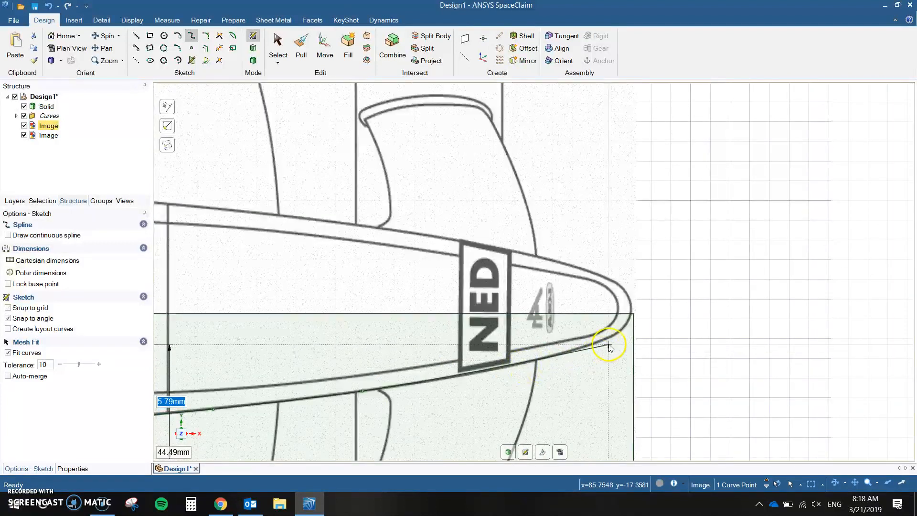
click(553, 357)
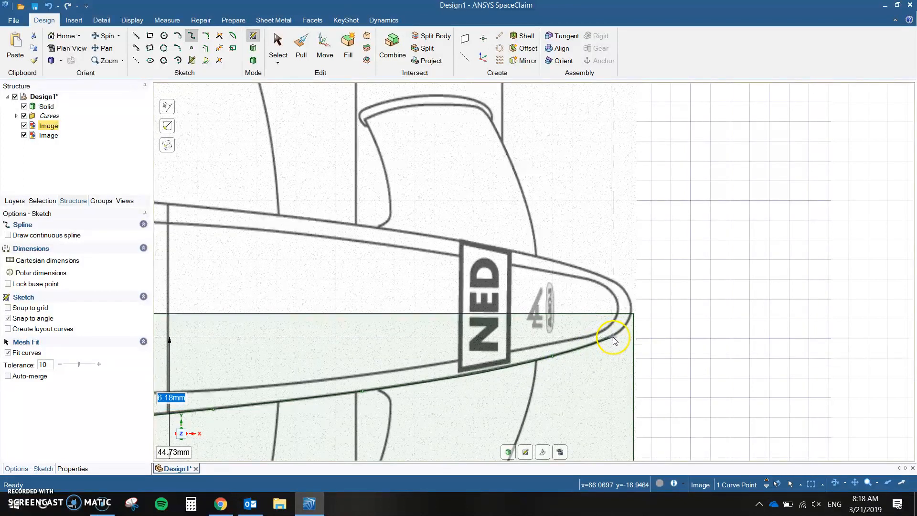
click(615, 339)
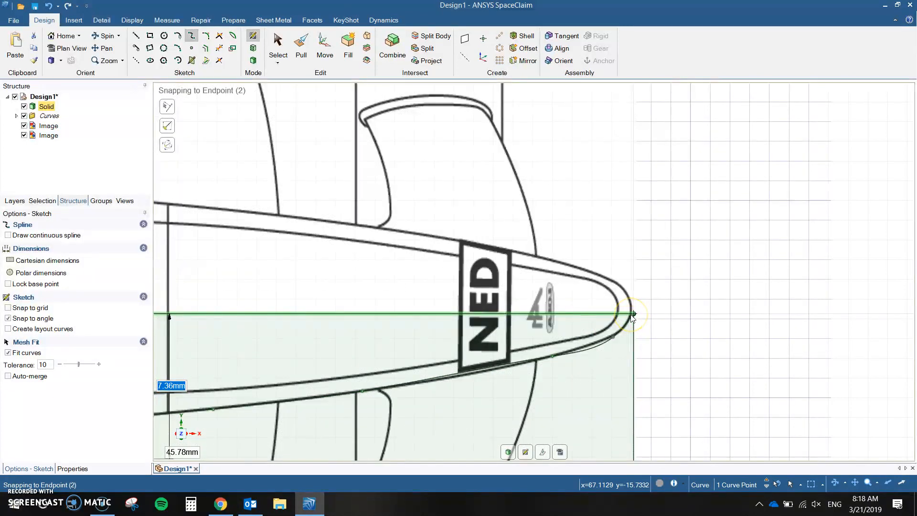
click(583, 347)
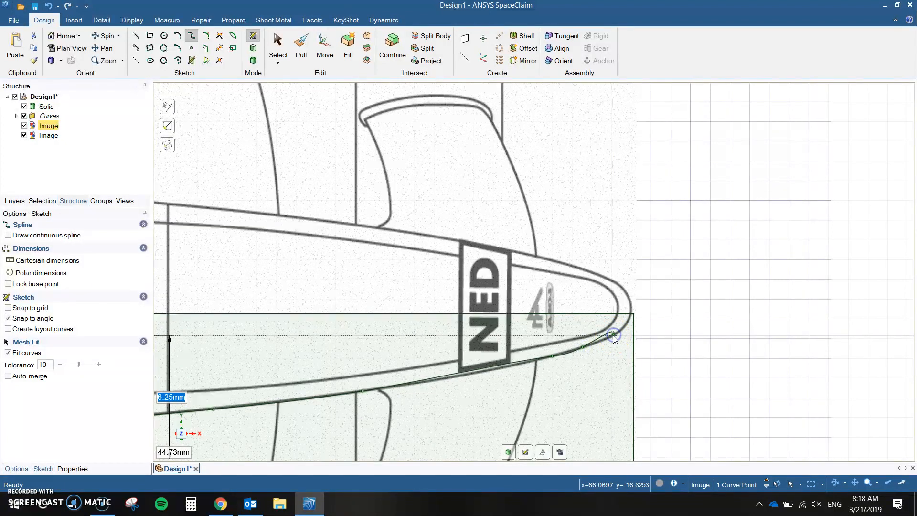
click(614, 335)
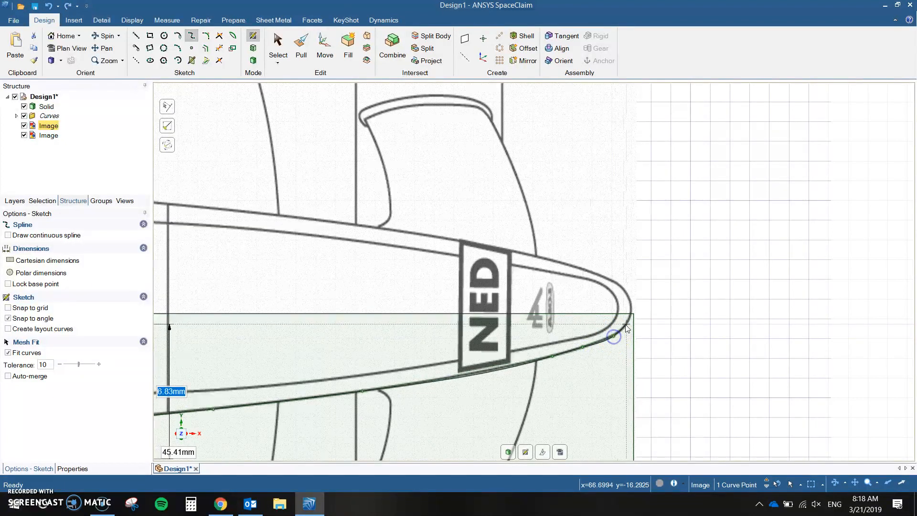
click(632, 315)
key(Escape)
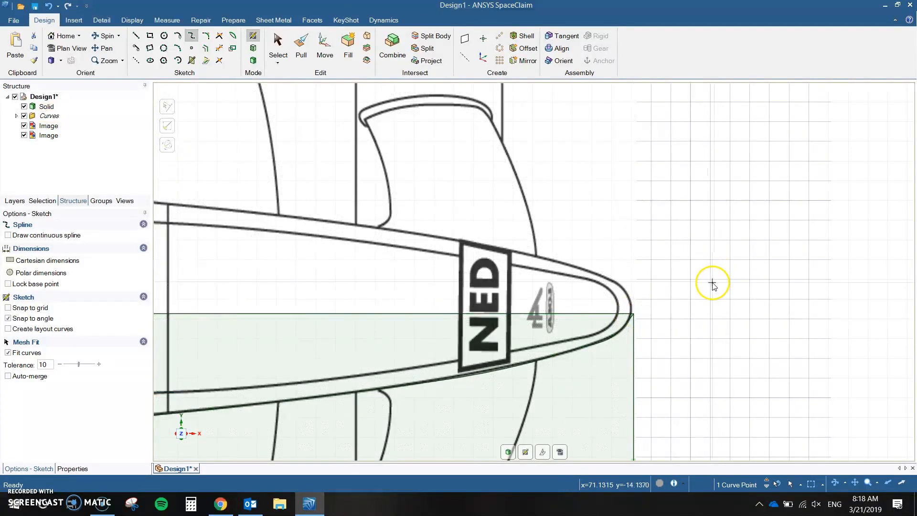
mouse_move(575, 369)
ctrl+middle_down()
mouse_move(513, 249)
mouse_move(715, 157)
ctrl+middle_up()
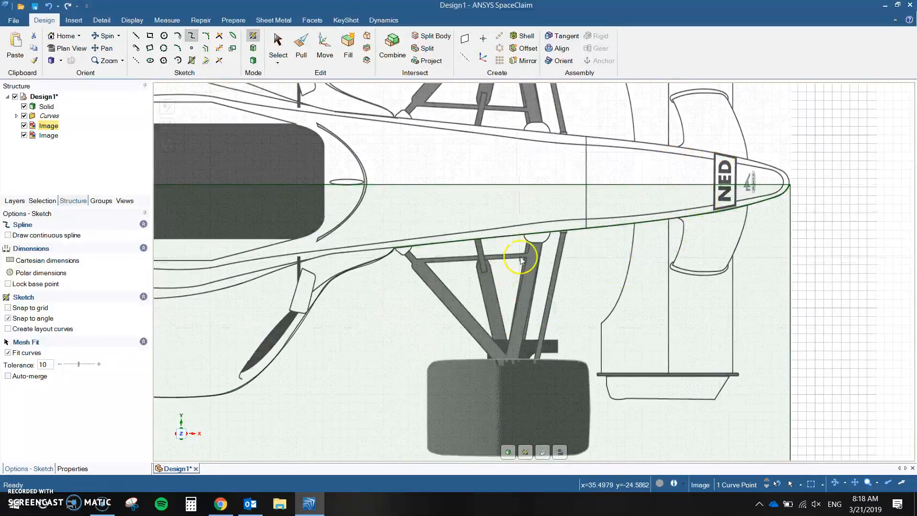
mouse_move(322, 262)
shift+middle_down()
mouse_move(430, 252)
mouse_move(549, 256)
shift+middle_up()
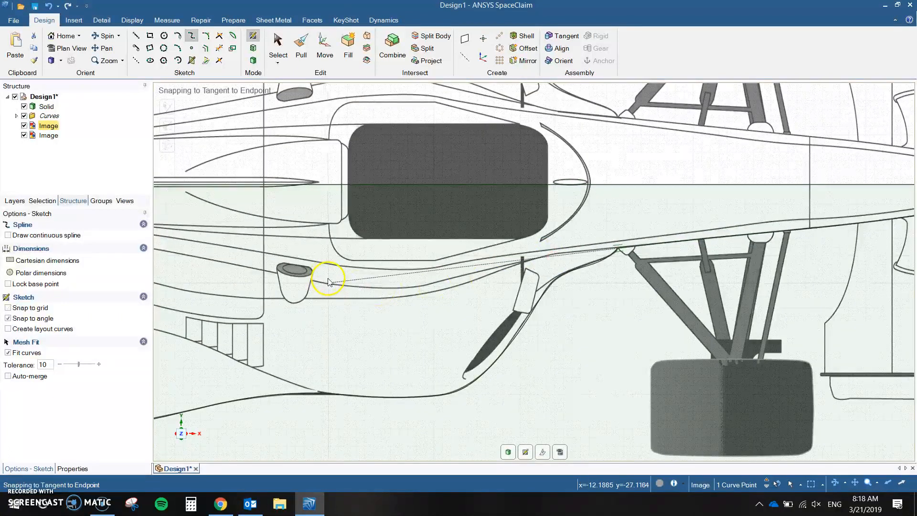
key(Escape)
scroll(445, 265, down, 3)
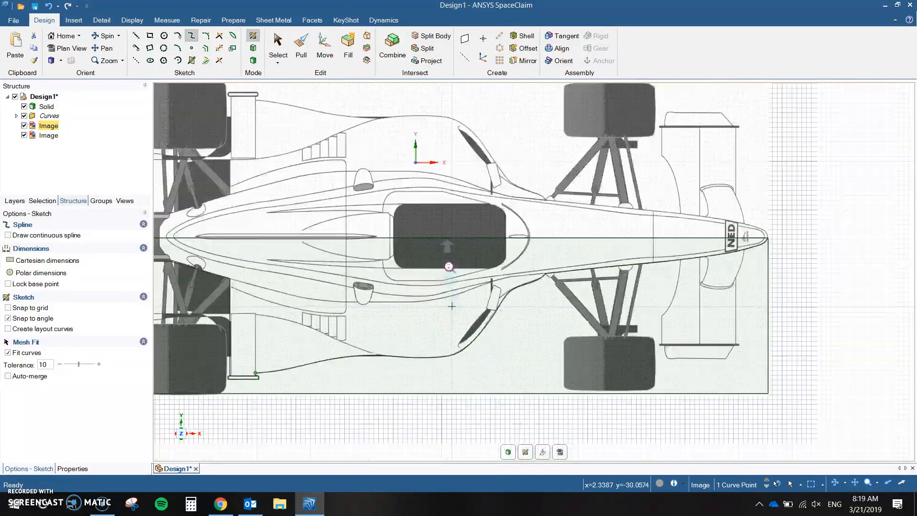
click(444, 273)
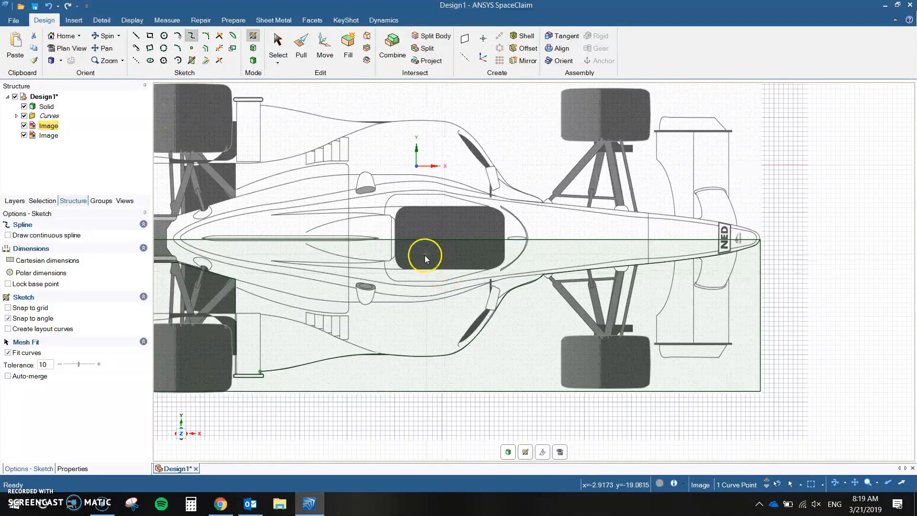